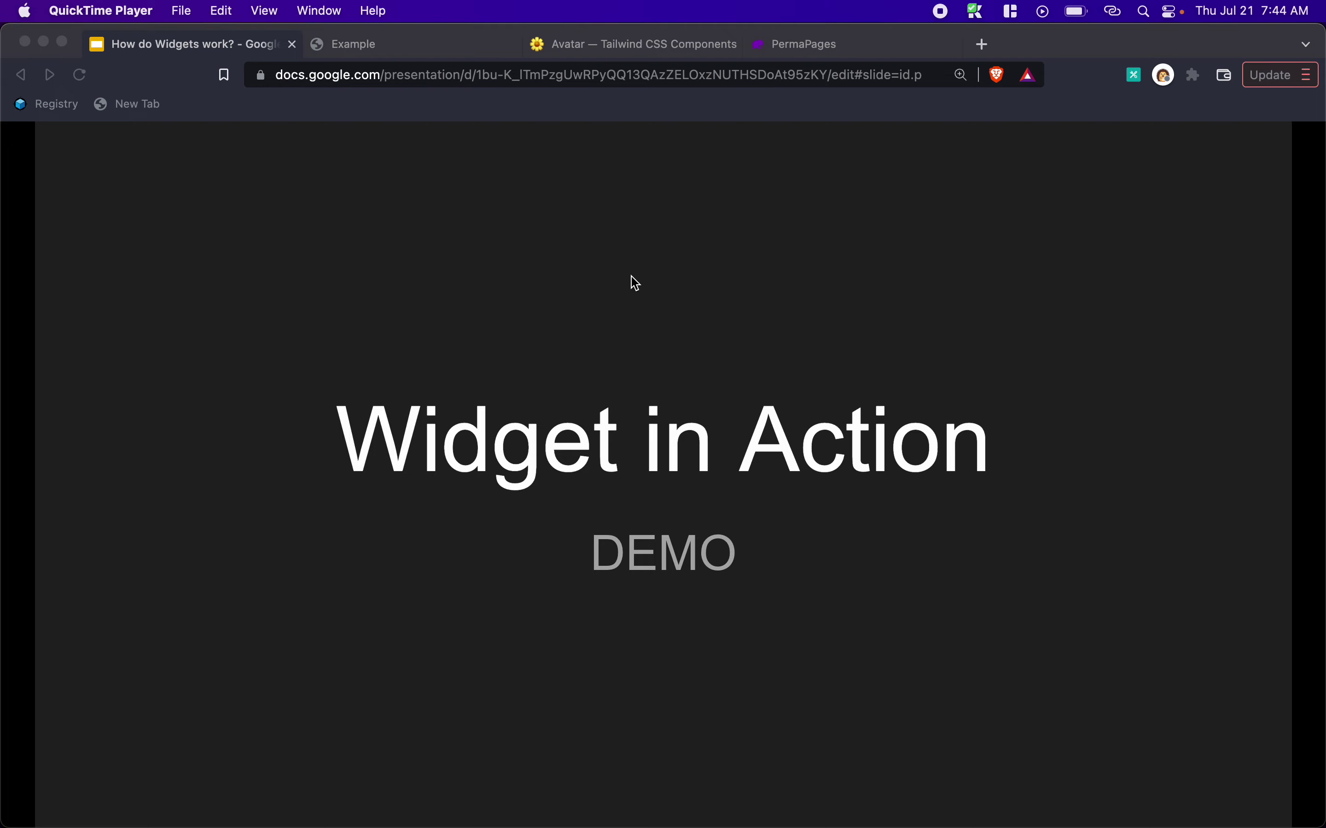
Start a new permapage from the Pages list on the PermaPages site
click(800, 46)
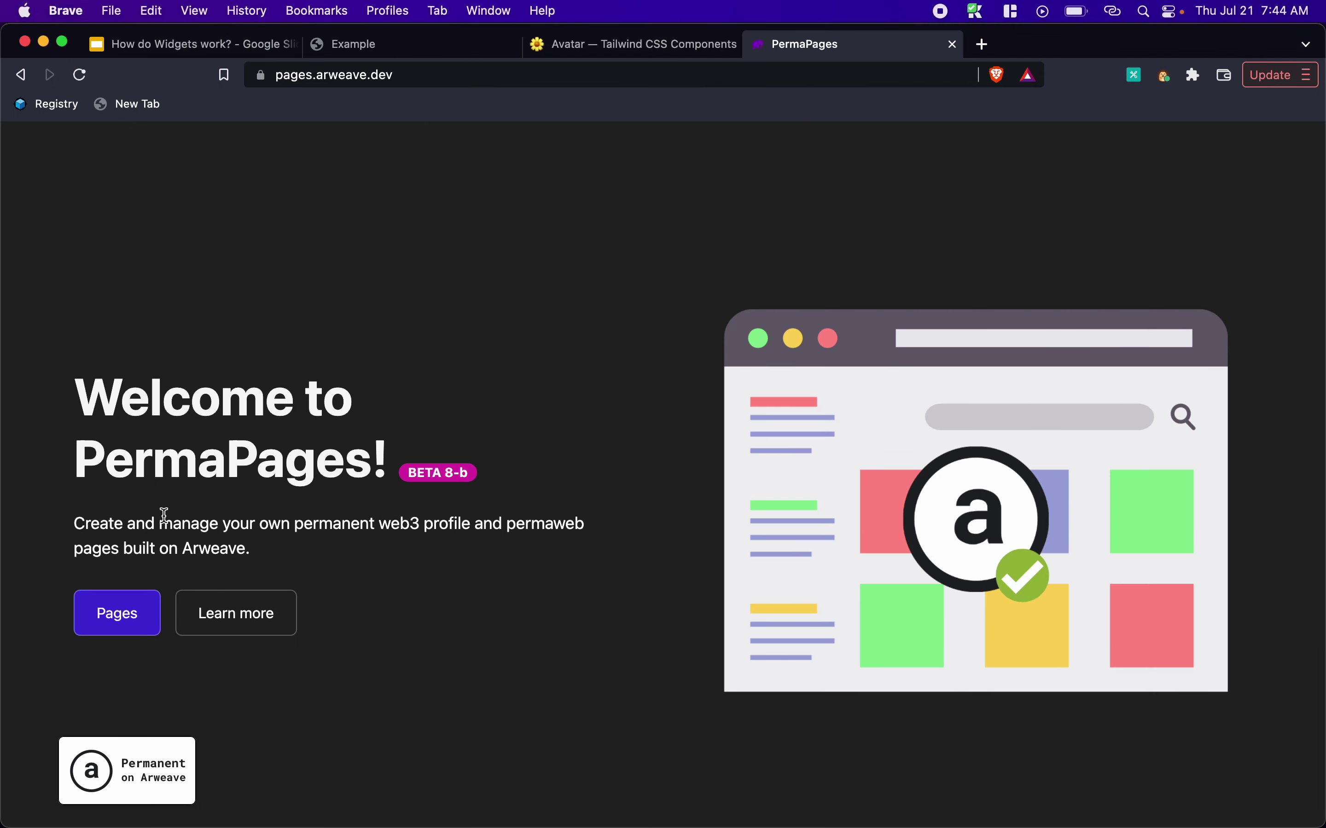
click(129, 609)
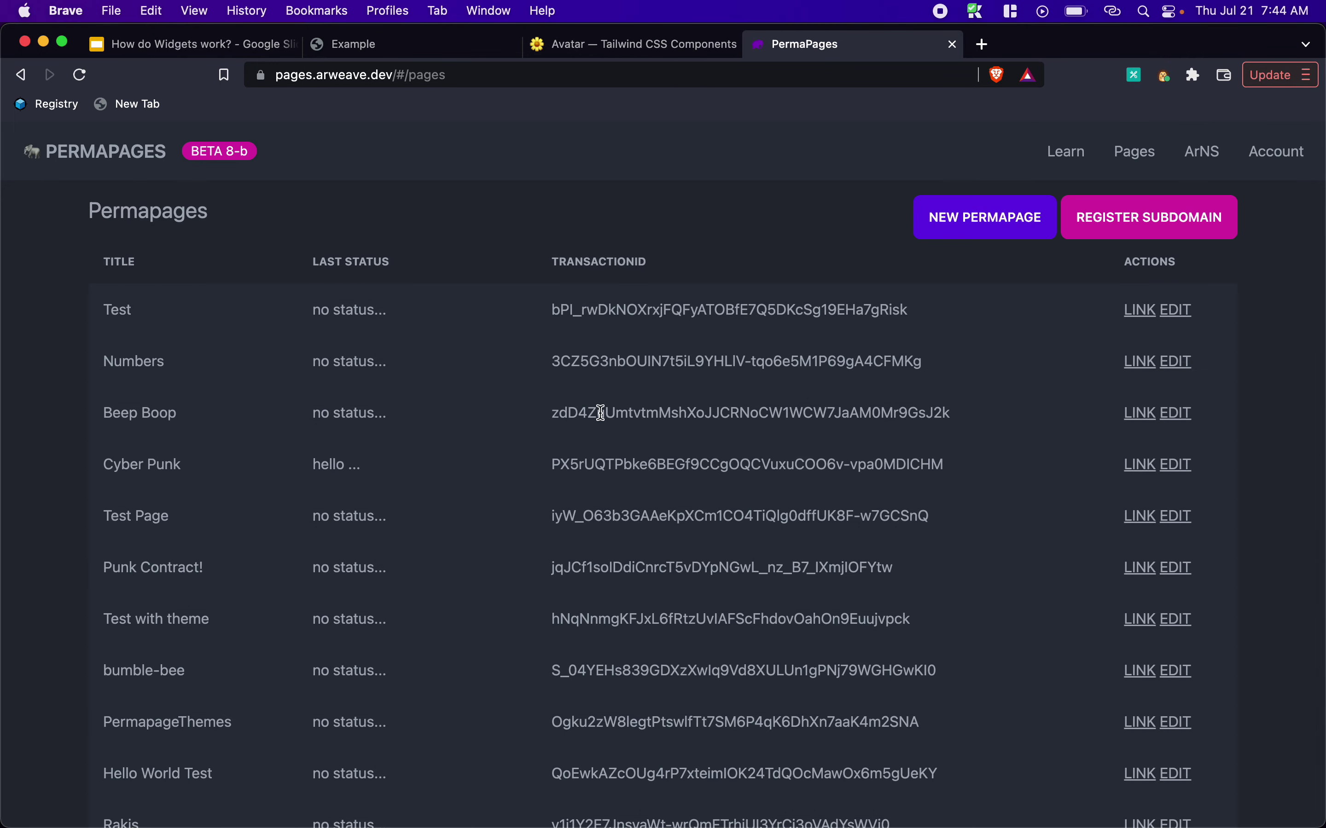
click(992, 237)
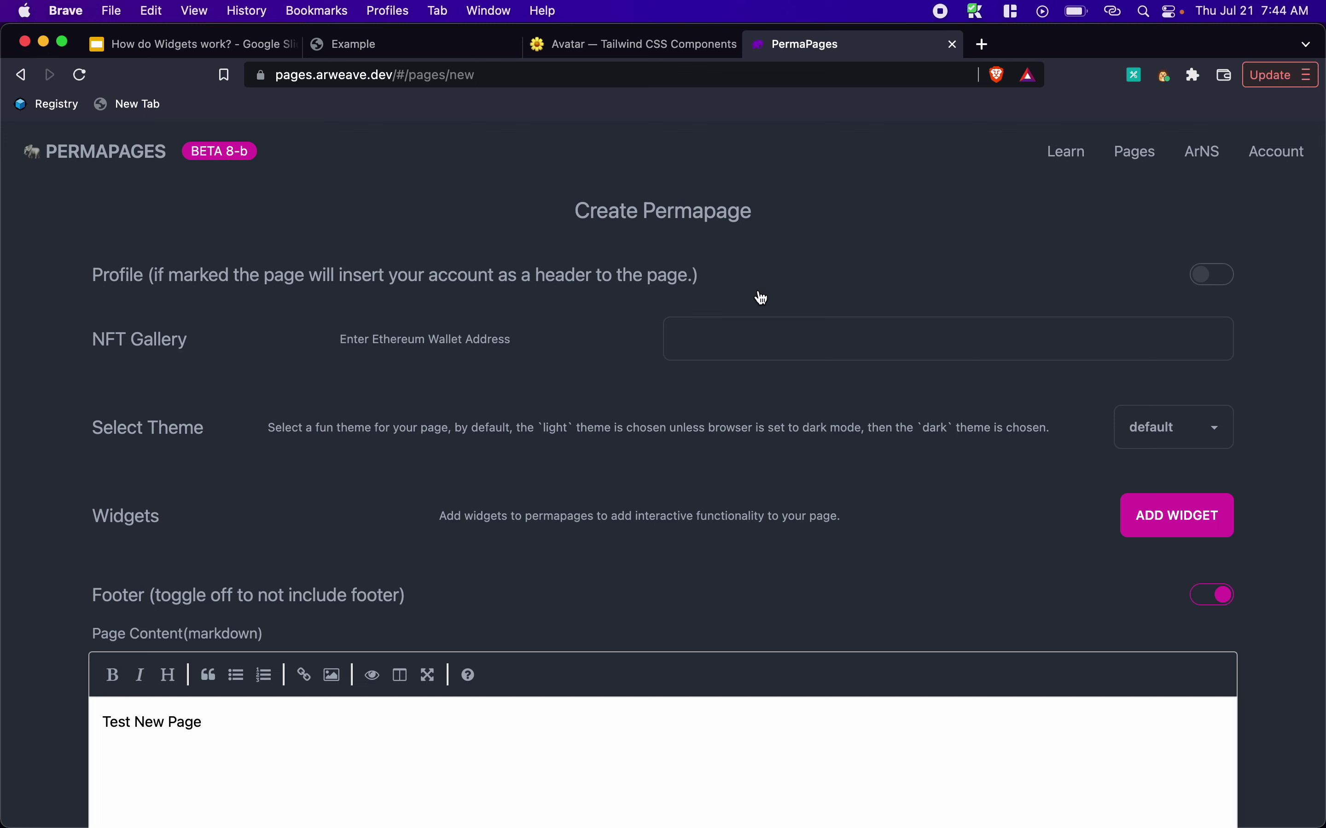
Turn the Profile header on and choose the cyberpunk theme
click(1211, 271)
click(1149, 431)
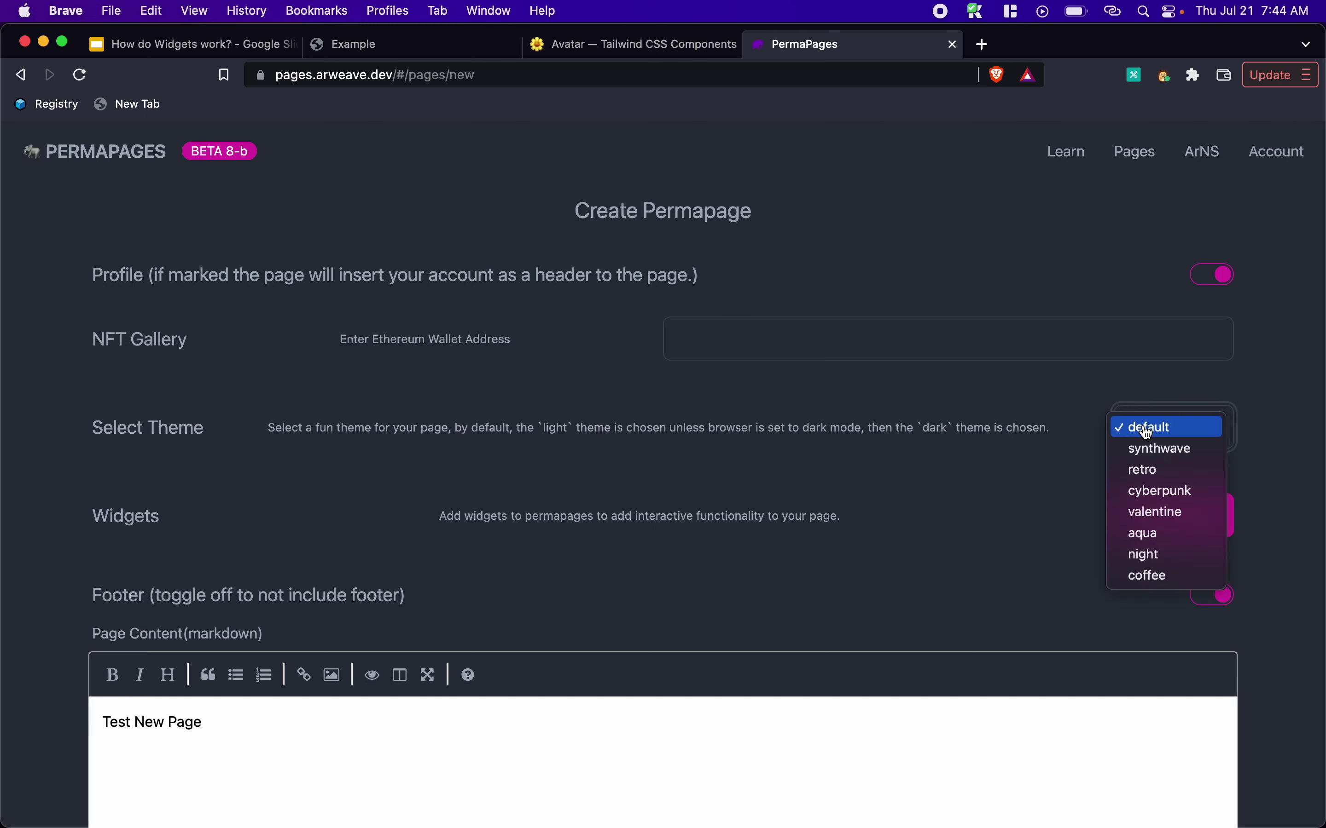
click(1150, 491)
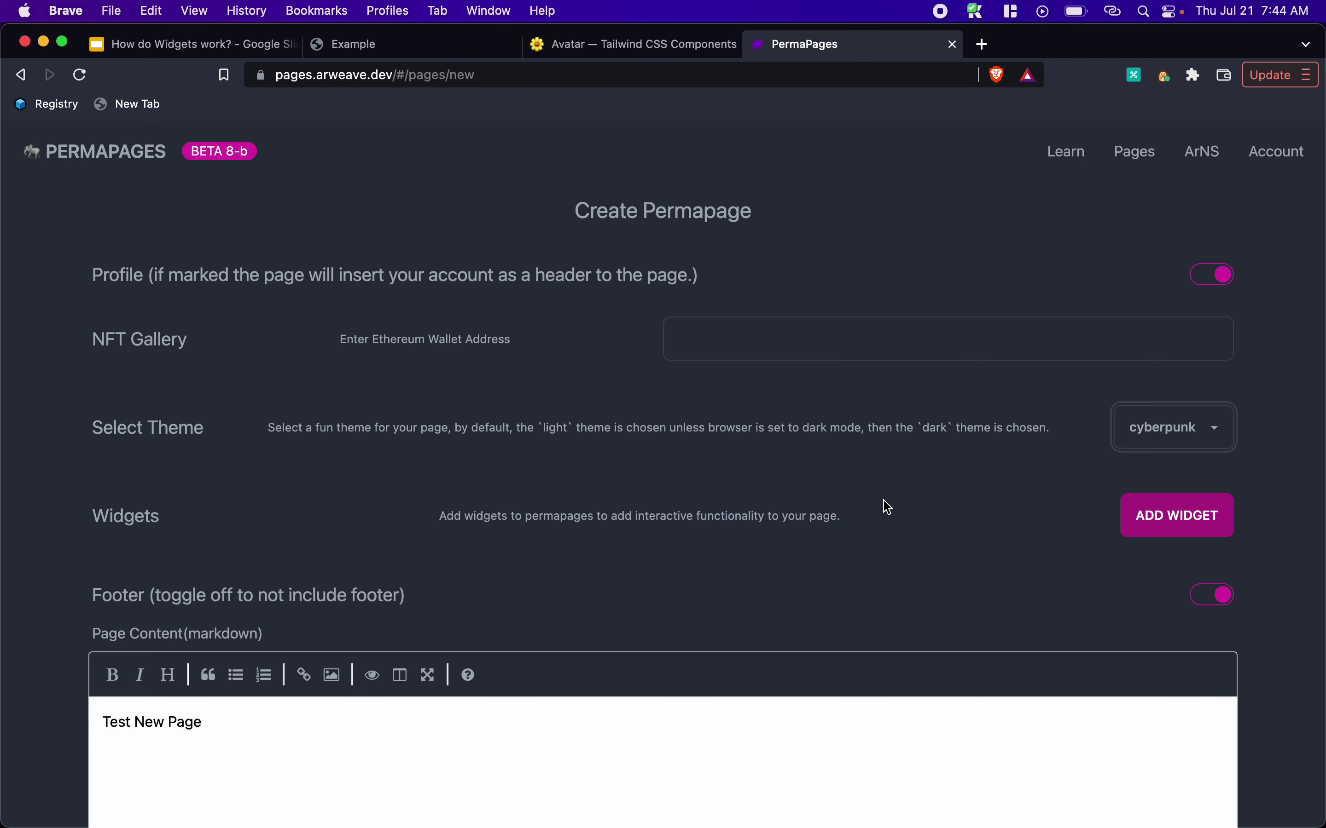
Add the passport widget from the Widgets list
click(1184, 521)
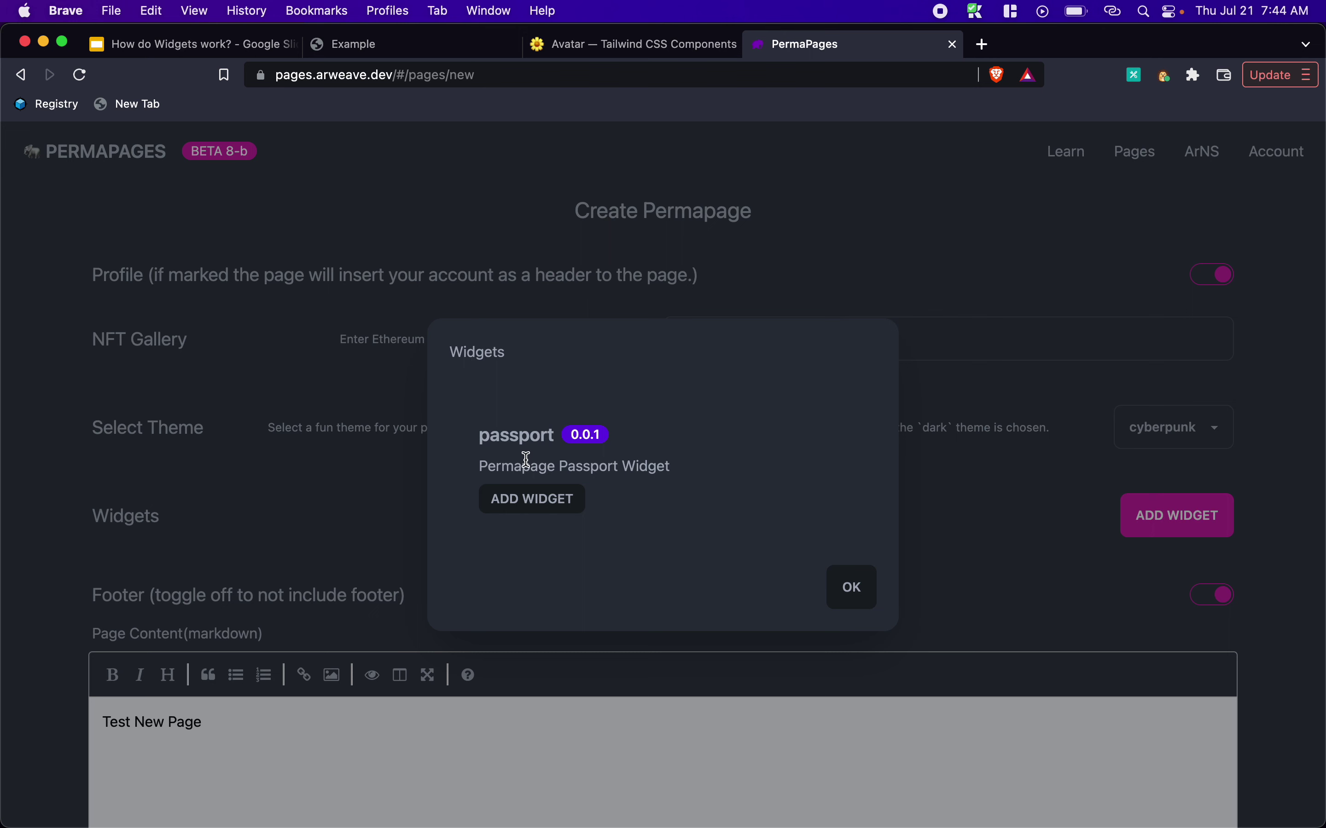
click(531, 509)
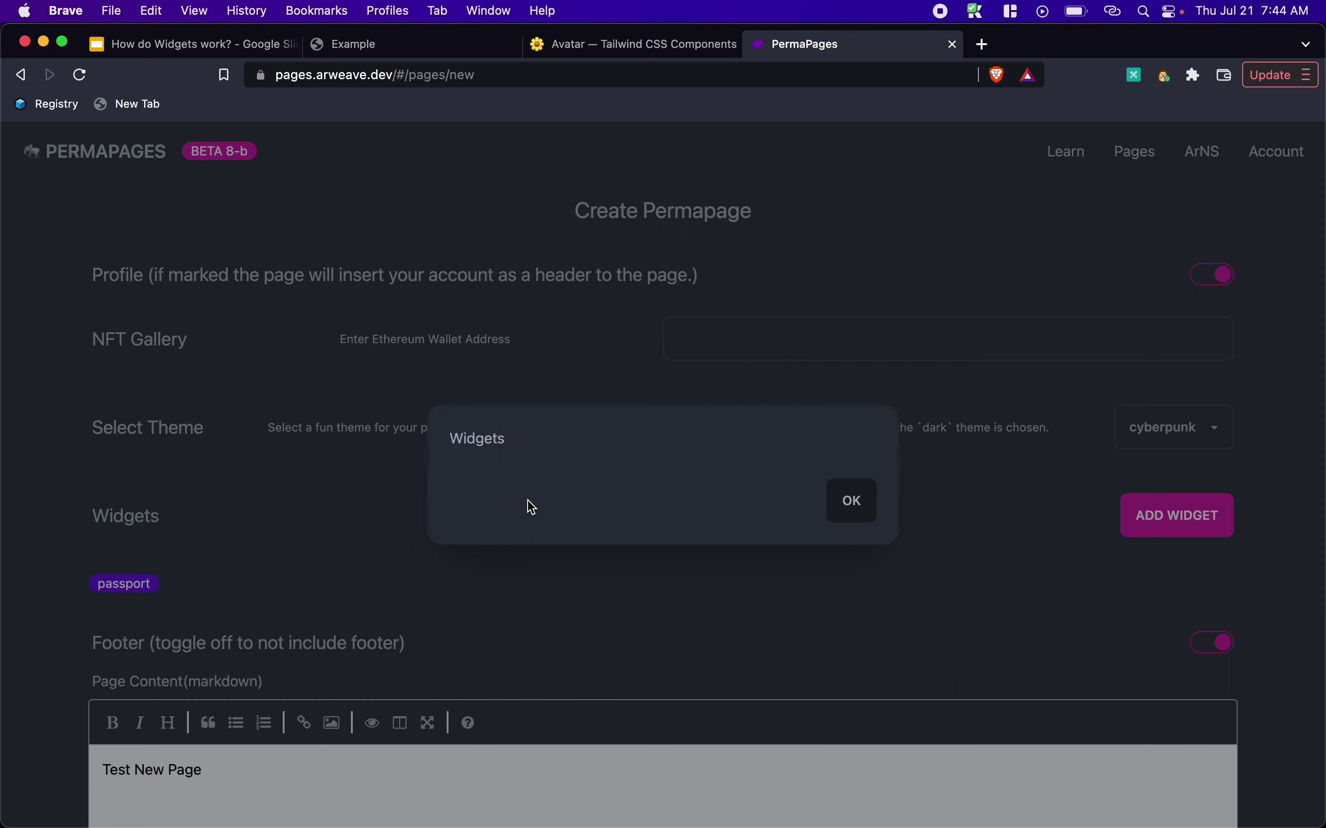
click(849, 501)
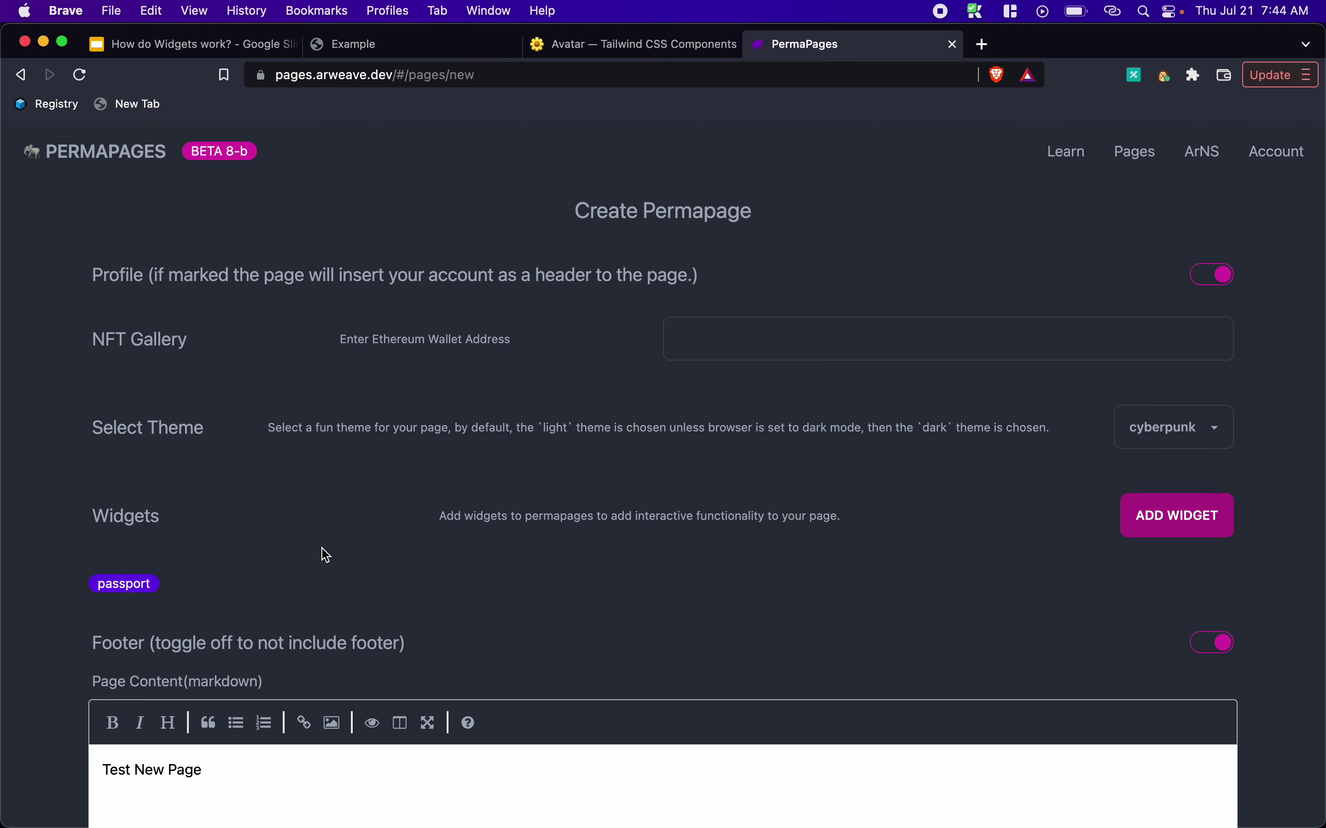
Remove the passport widget and attach it to the page again
click(125, 585)
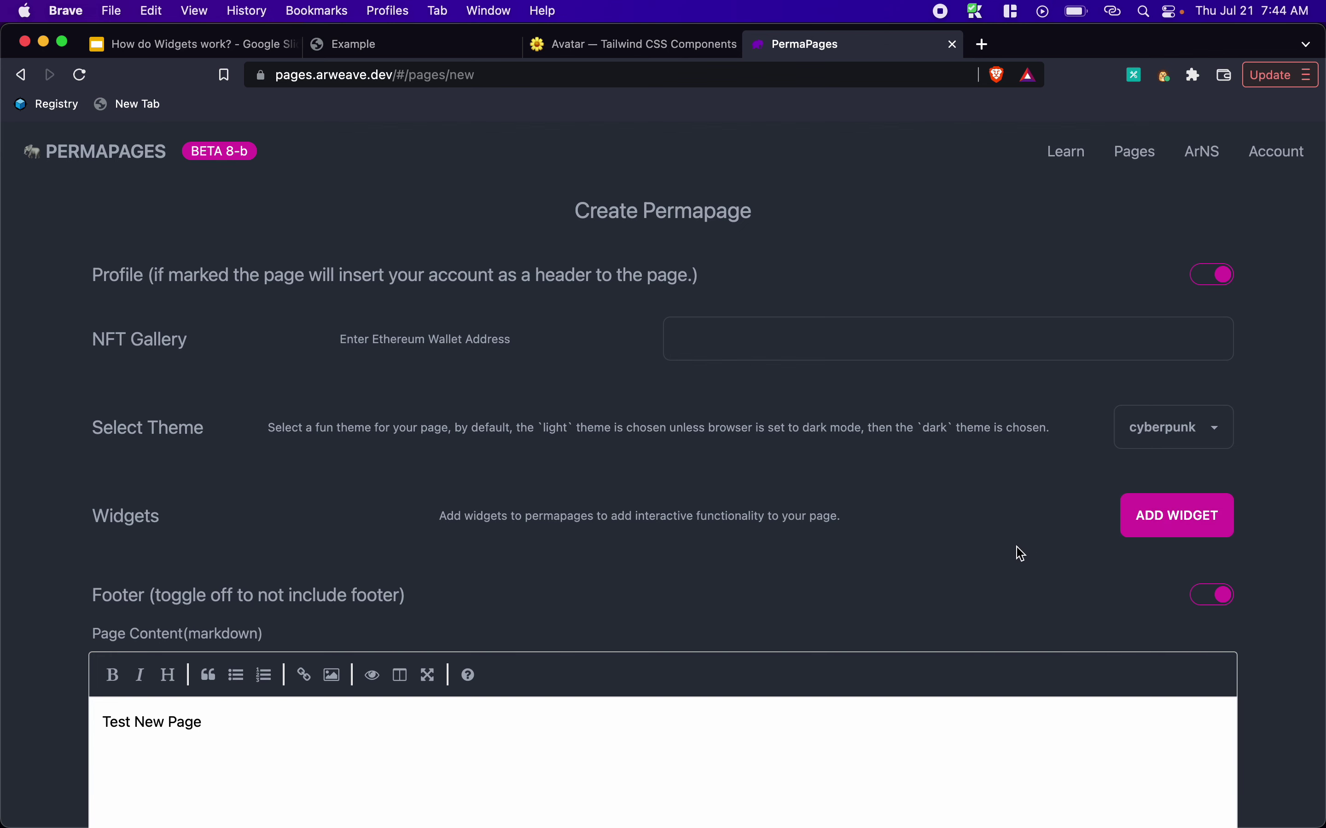
click(1194, 523)
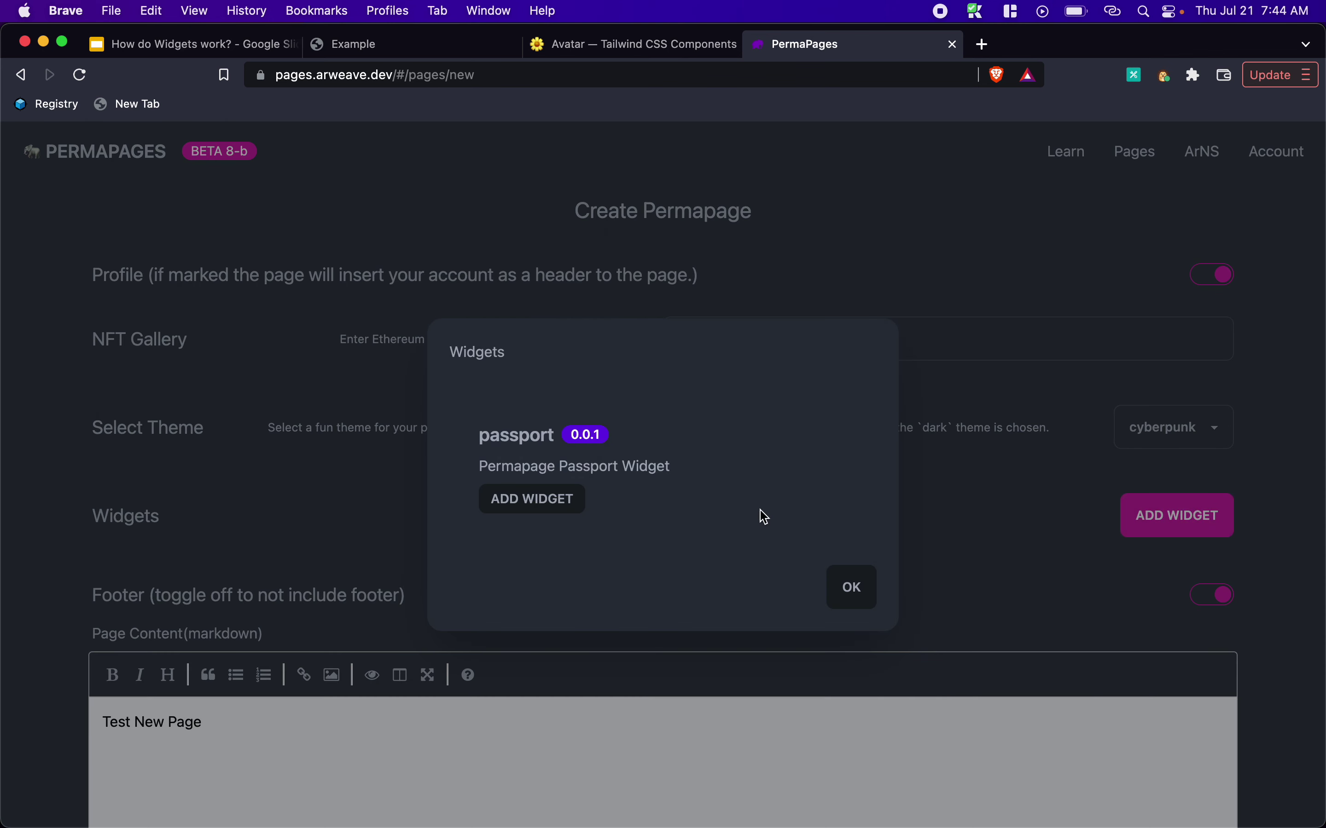
click(534, 497)
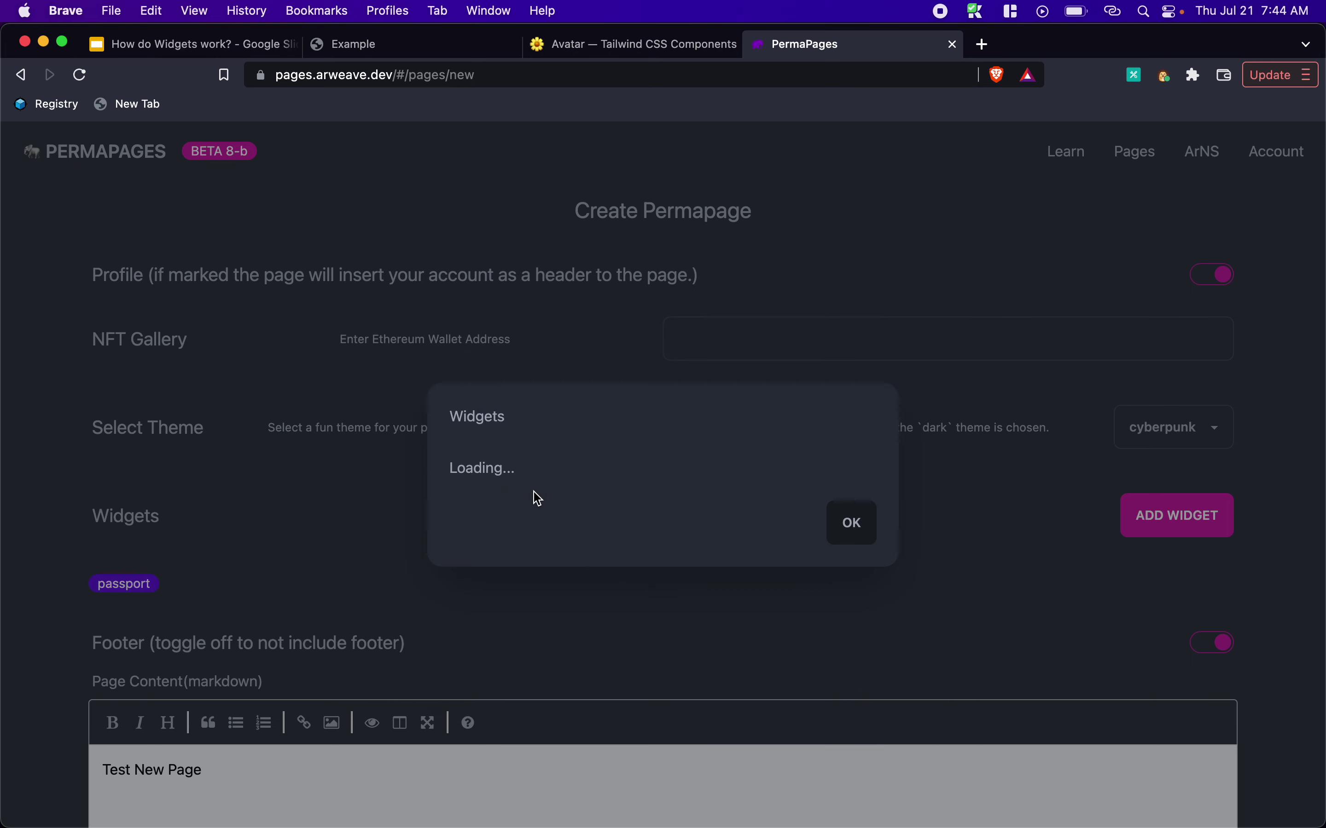
click(855, 506)
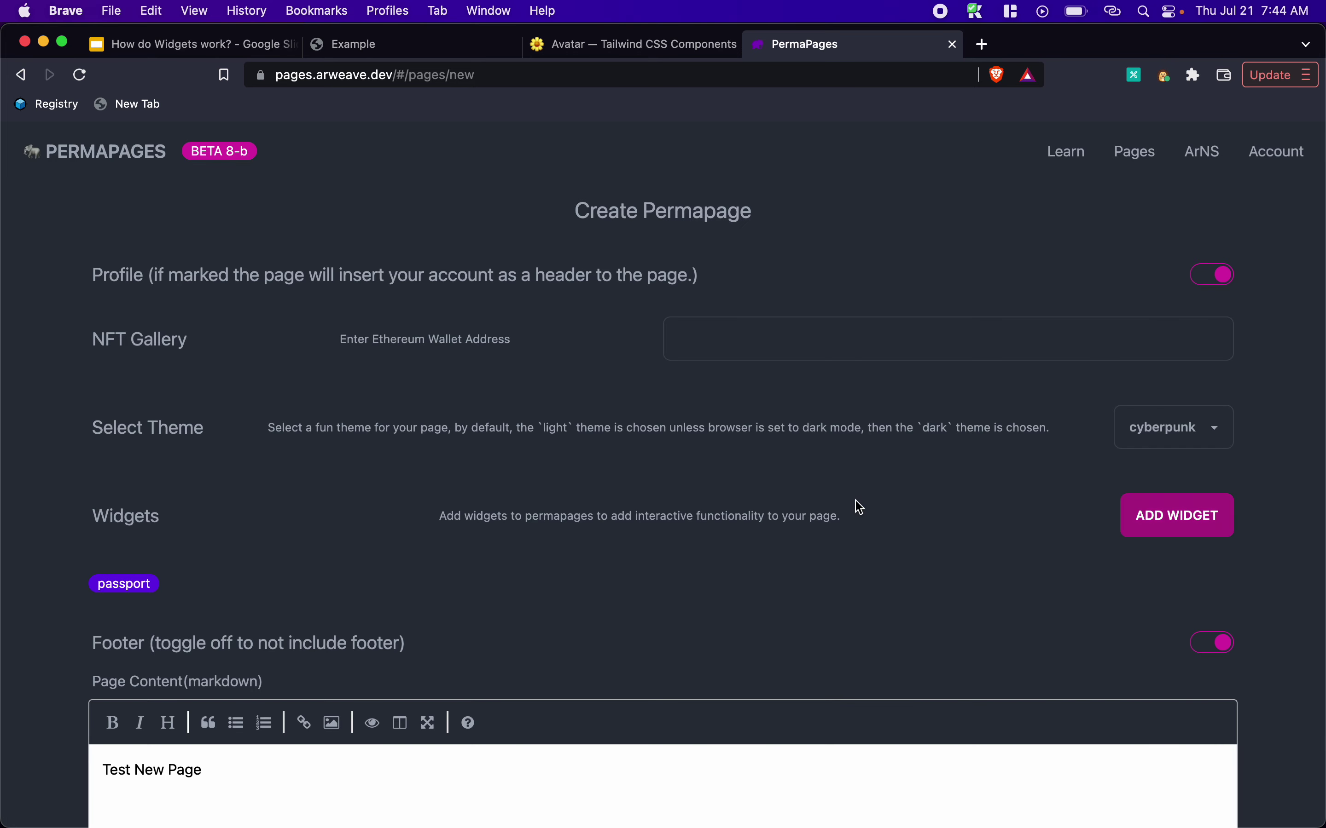
scroll(807, 508, down, 2)
scroll(767, 512, down, 5)
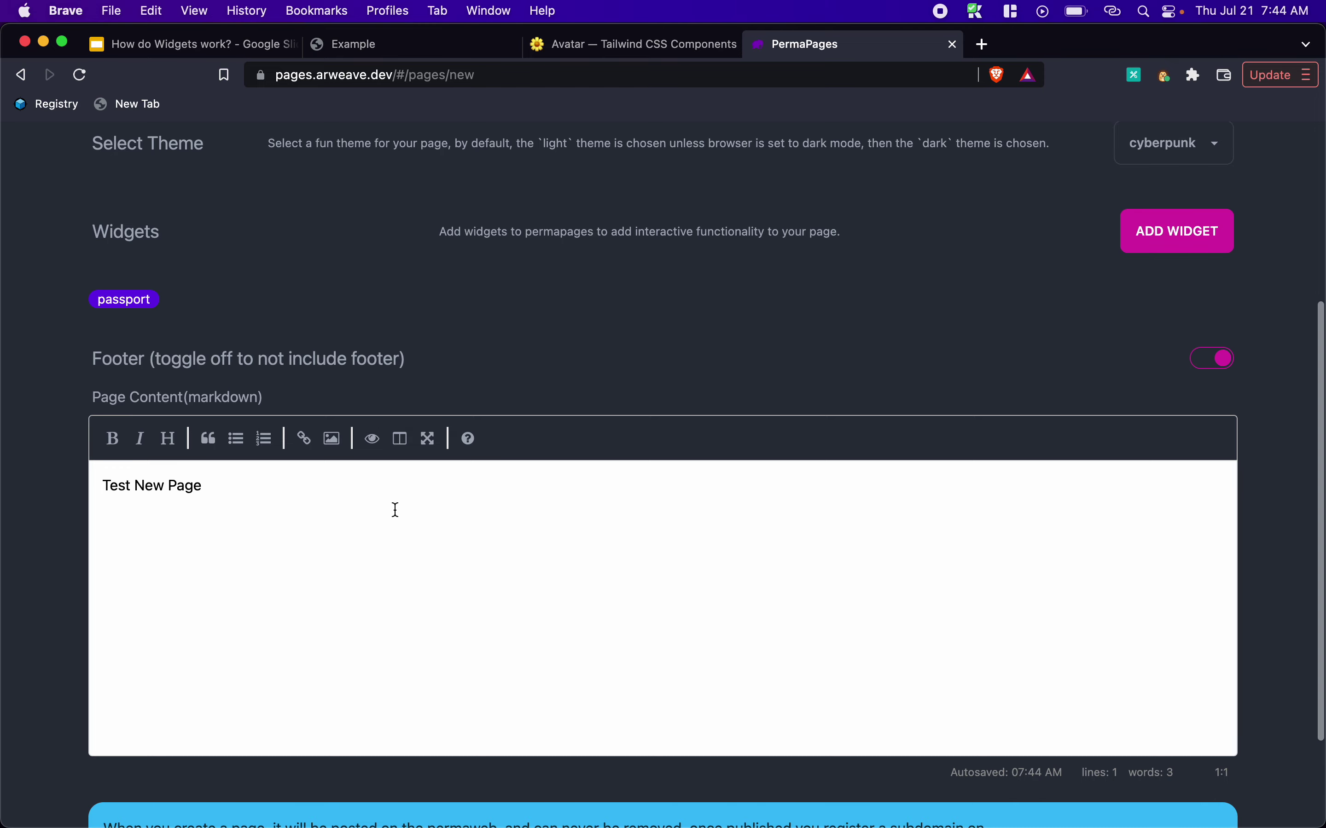
Replace 'Test New Page' with the heading 'Showing the Passport Widget'
key(super+a)
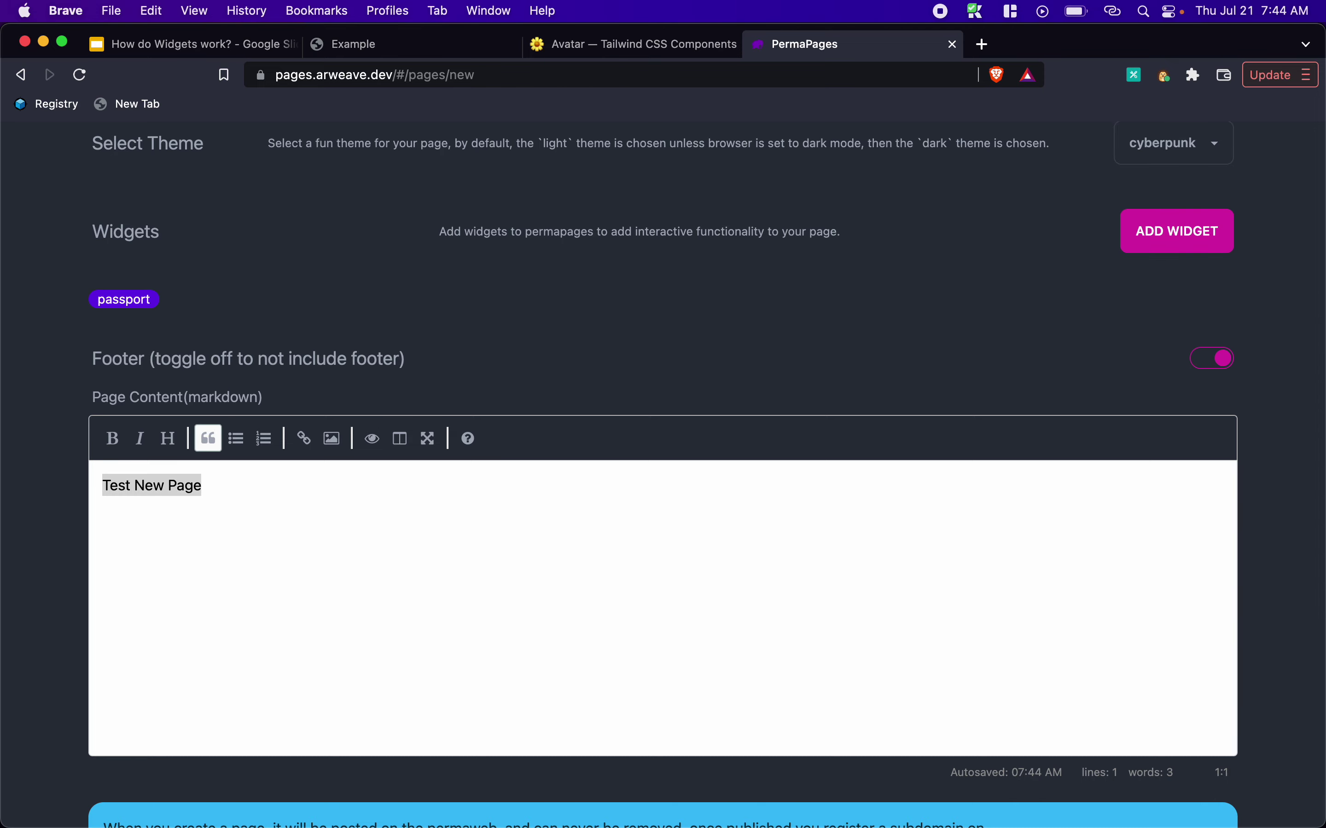
text(Showing )
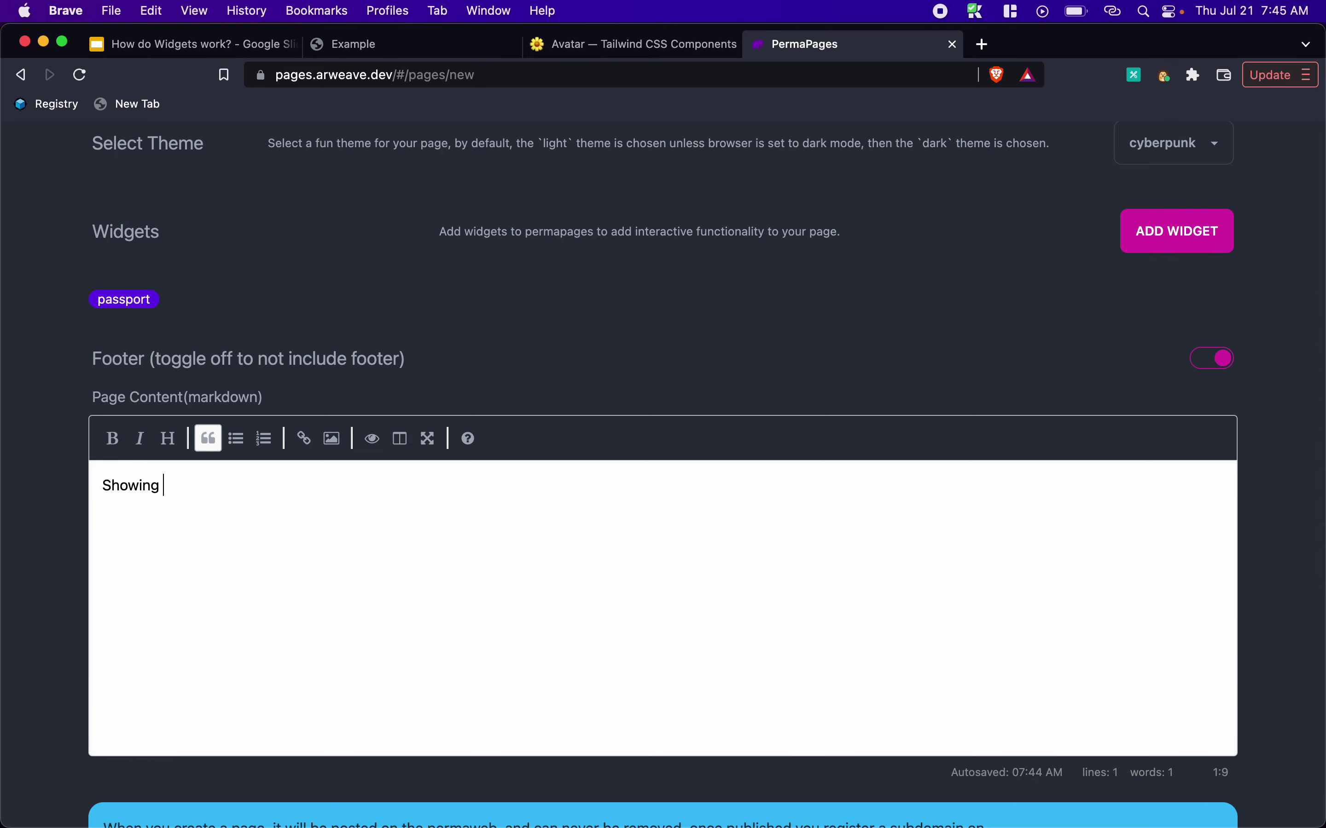
text(the Passport We)
key(BackSpace)
text(idget)
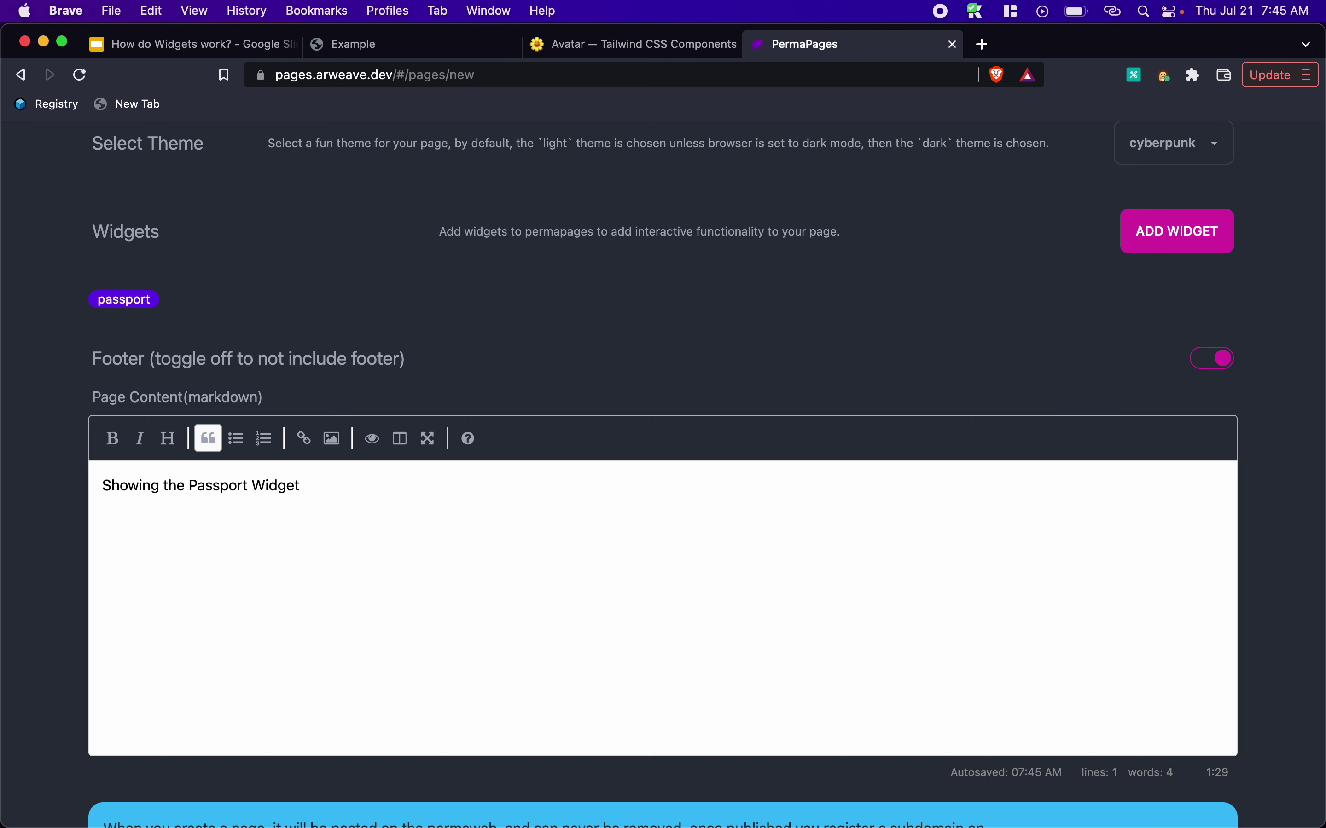
Add the line 'Lets hope this works!' beneath it and open the publish dialog
key(Return)
key(Return)
text(Lets hope this workd)
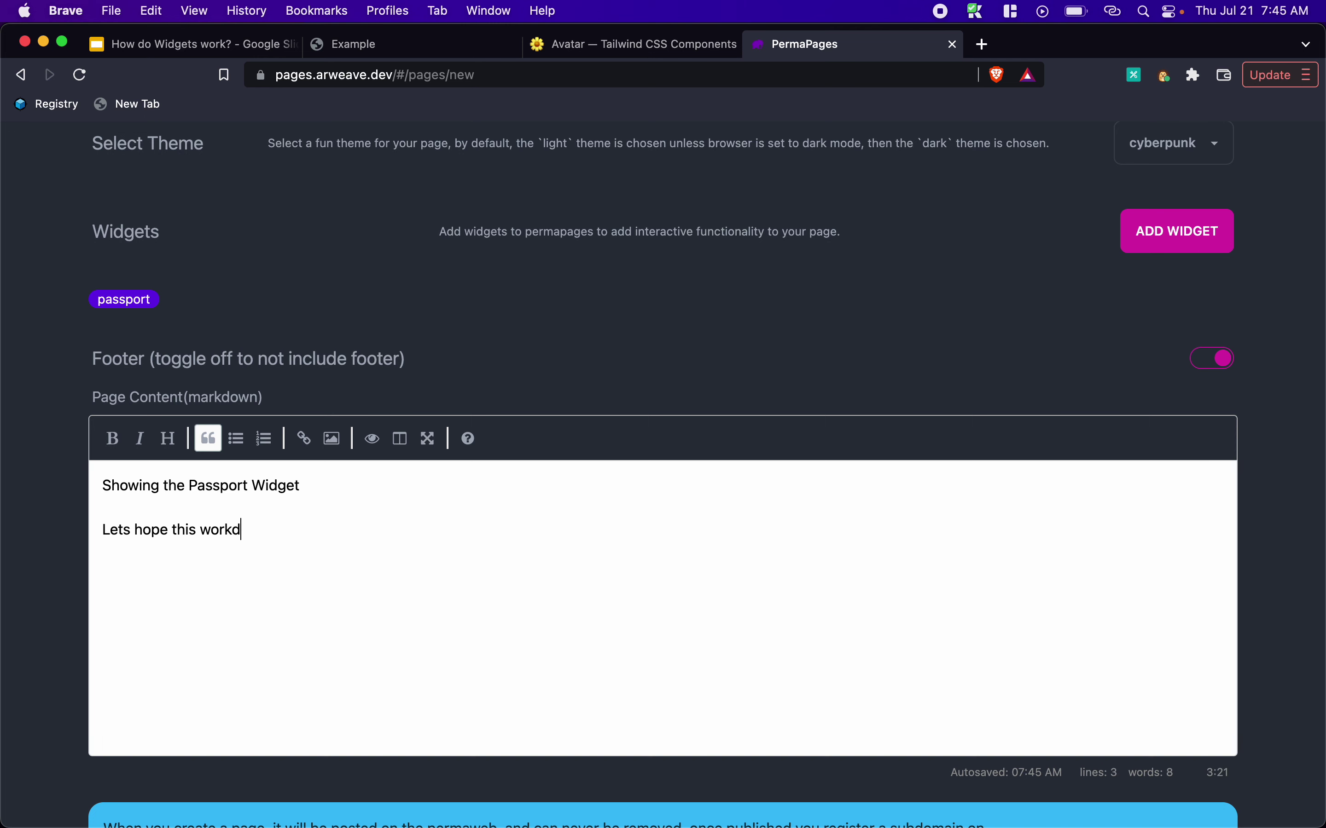
key(BackSpace)
text(s!)
key(Return)
key(Return)
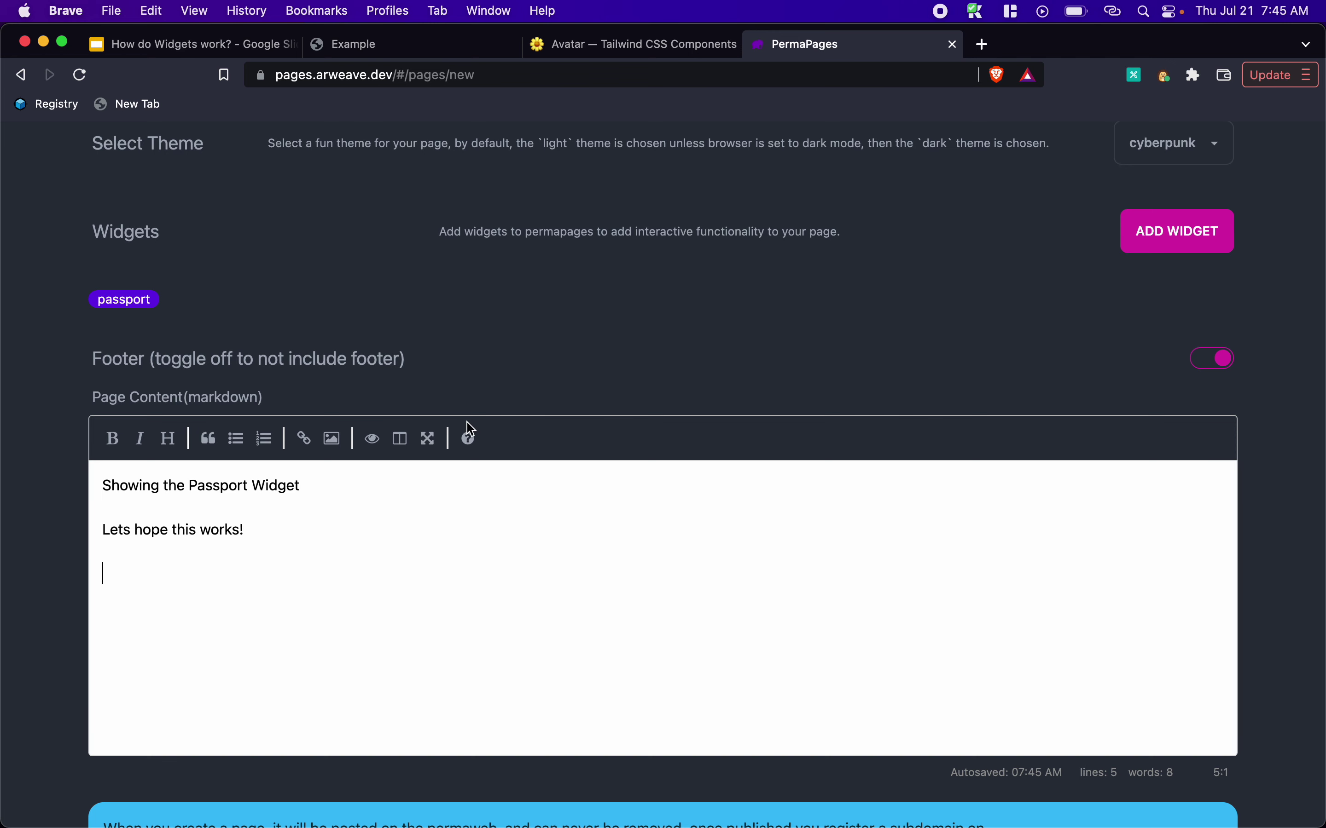
scroll(446, 467, down, 3)
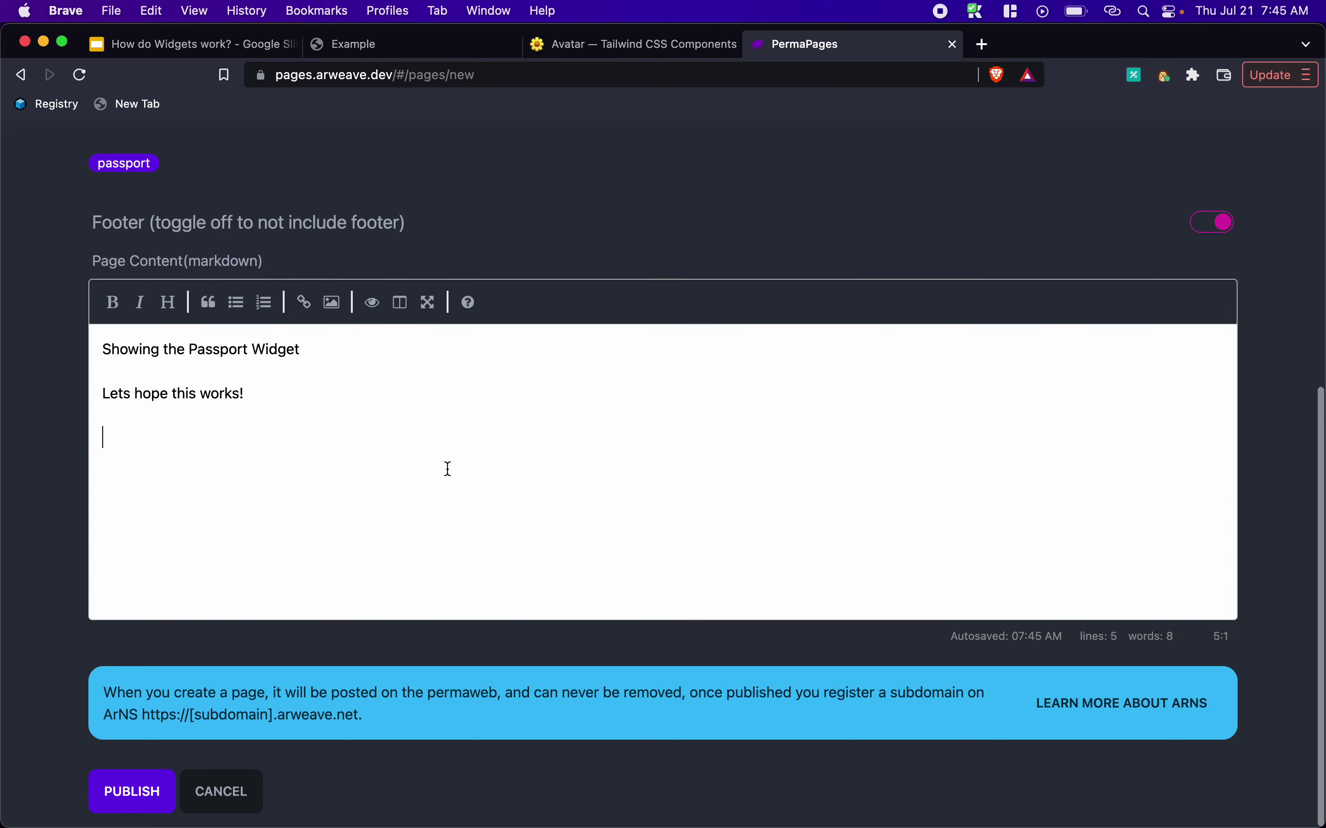
click(163, 797)
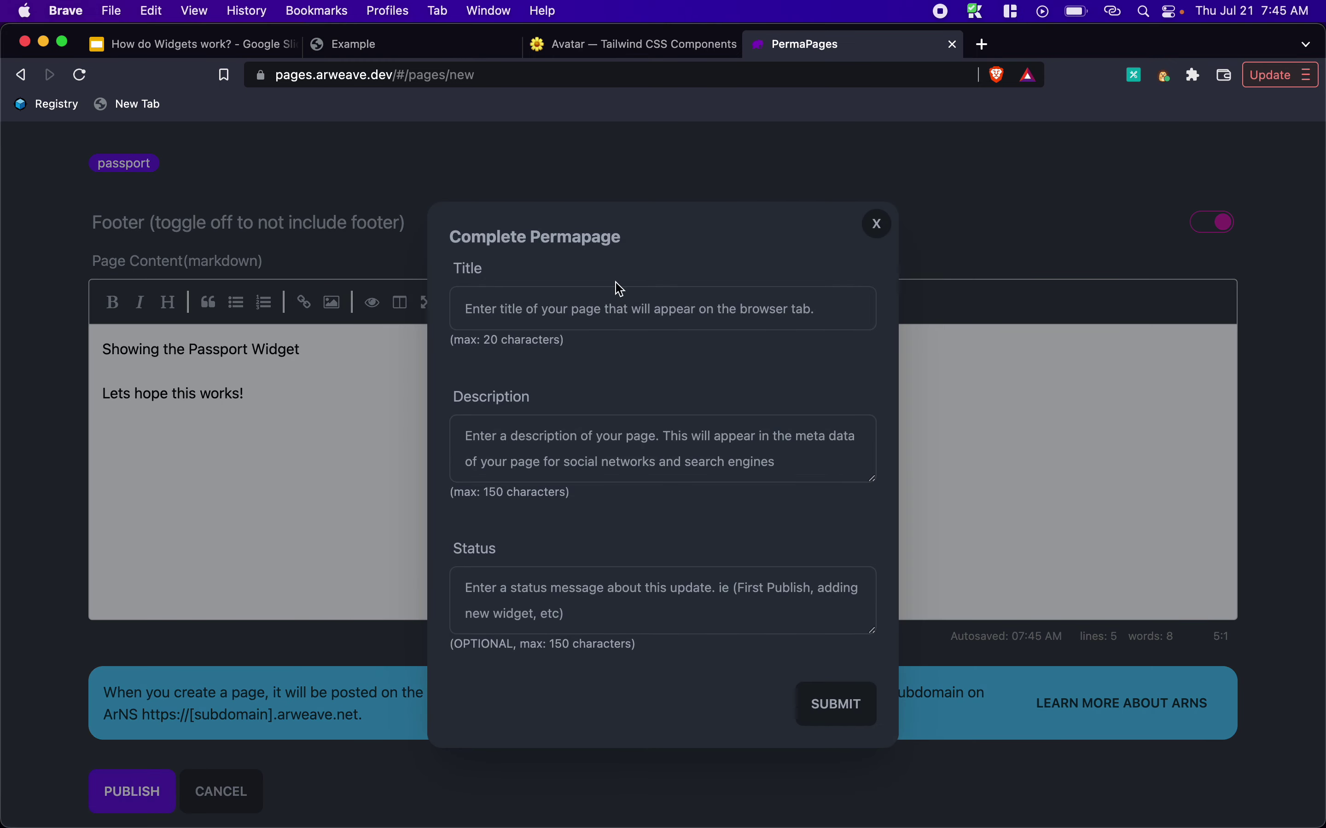
Publish with title 'Passport Test', description 'Some Description' and status 'first version'
click(581, 305)
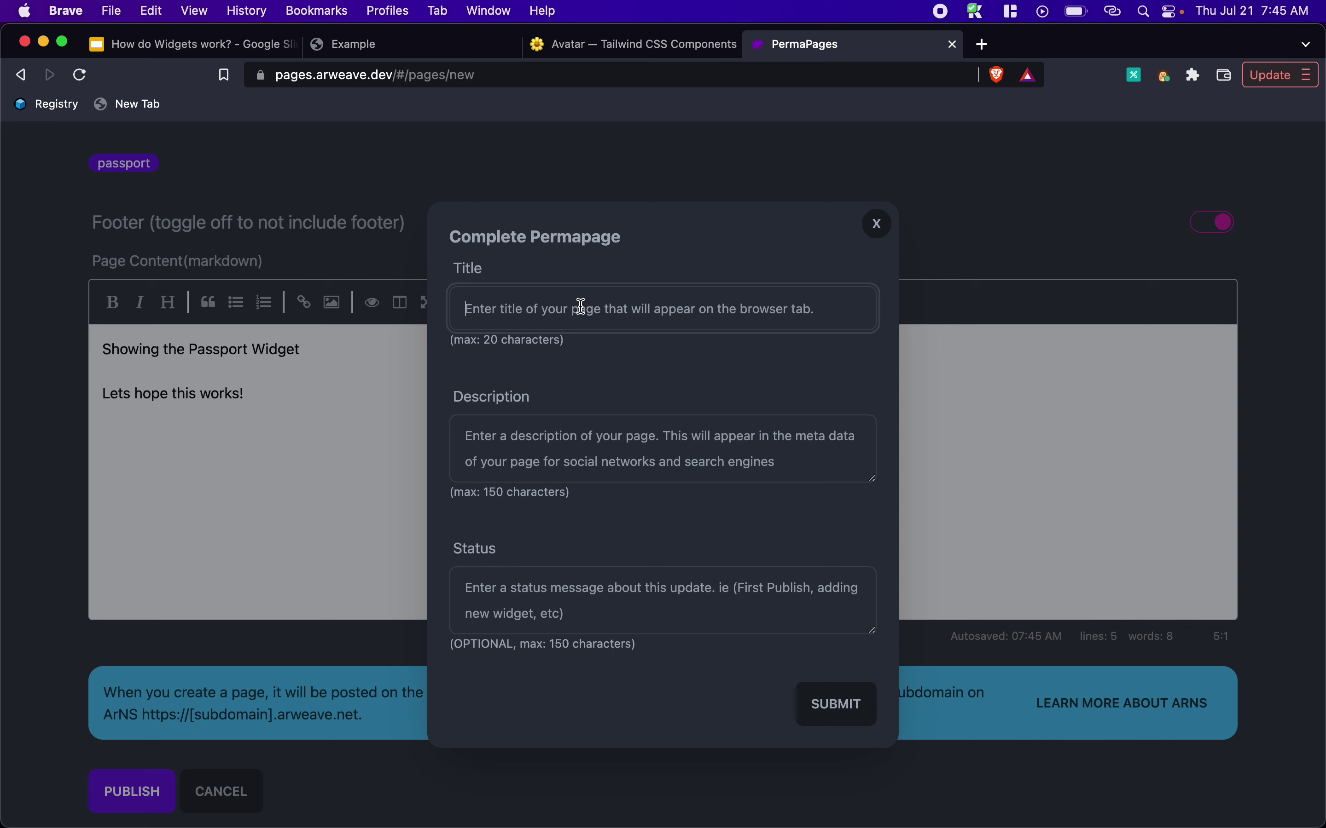
text(Passport)
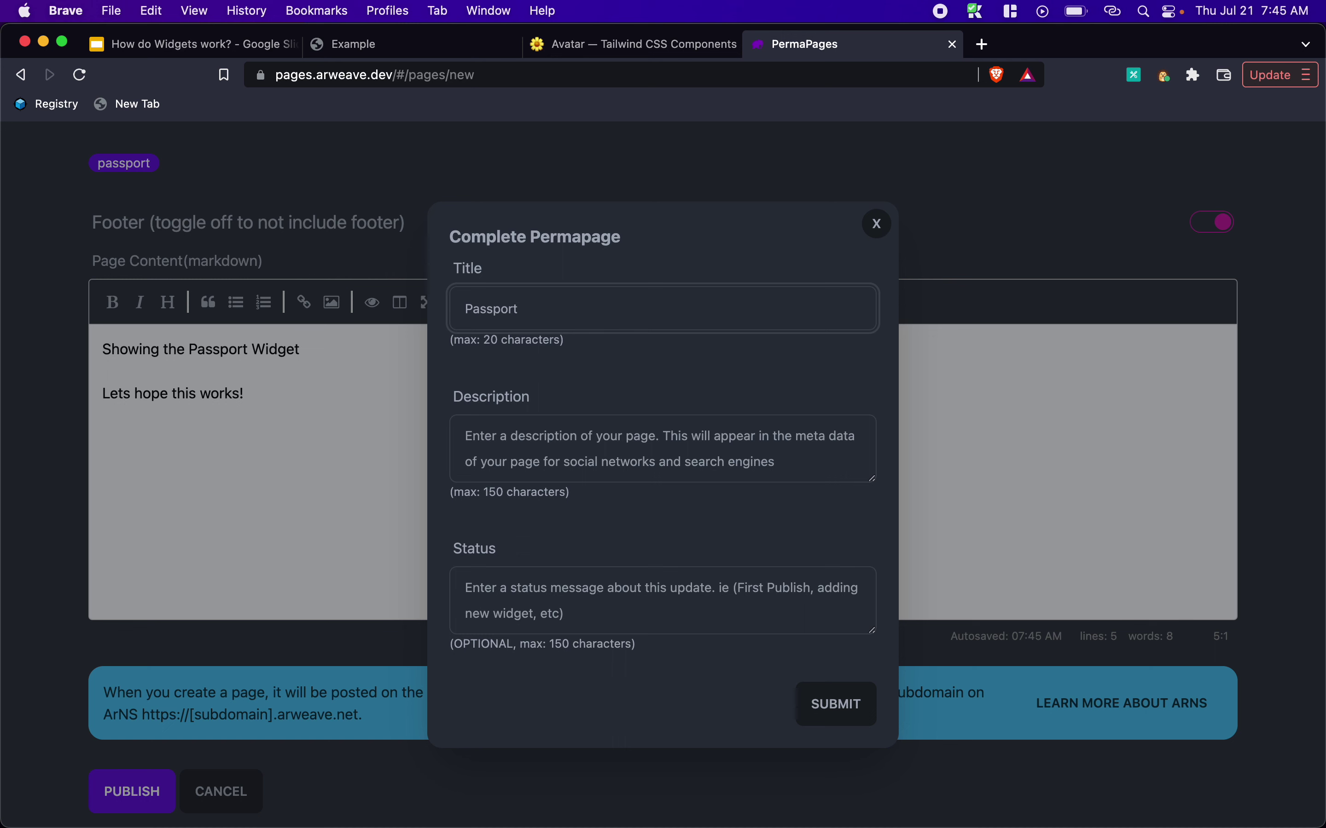
text( Test)
key(Tab)
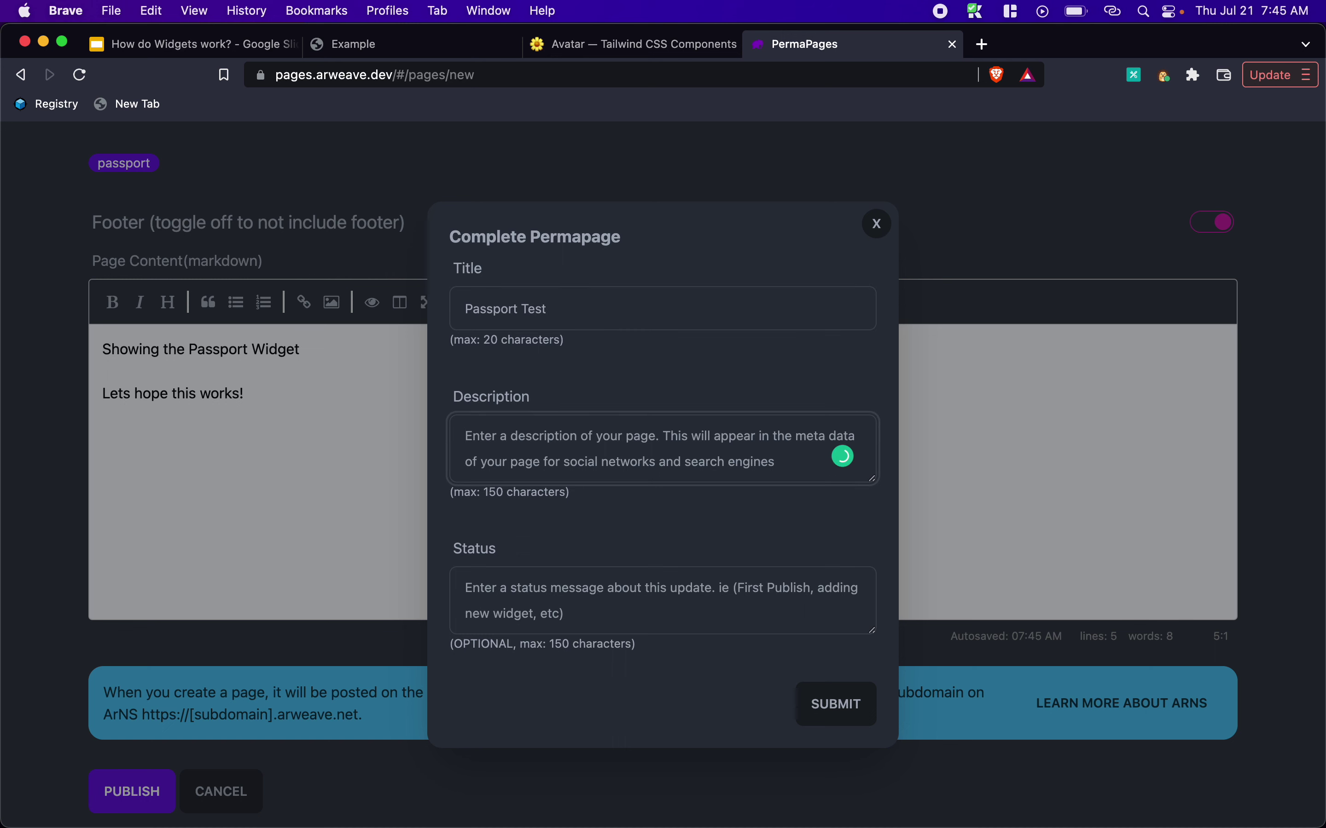
text(Some Desc)
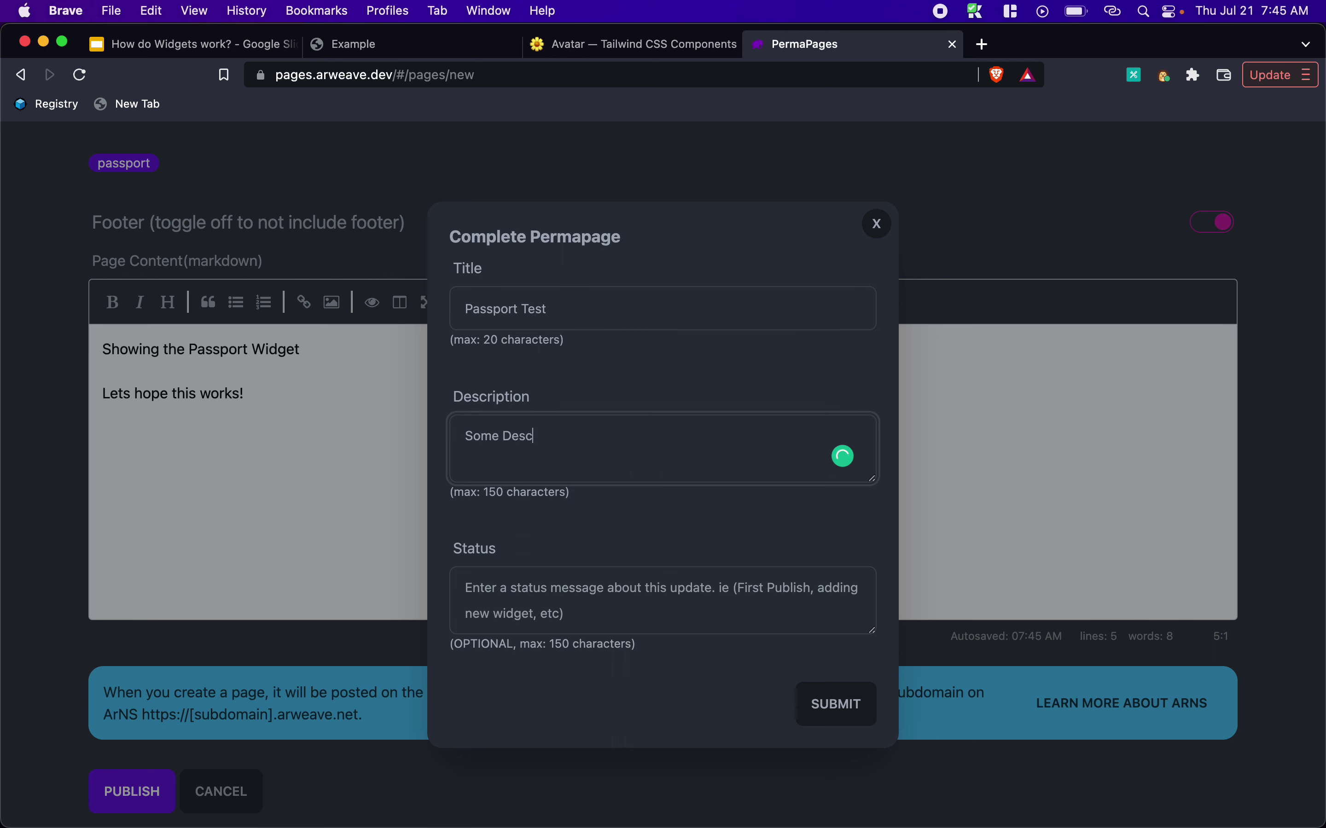
text(ription)
click(686, 598)
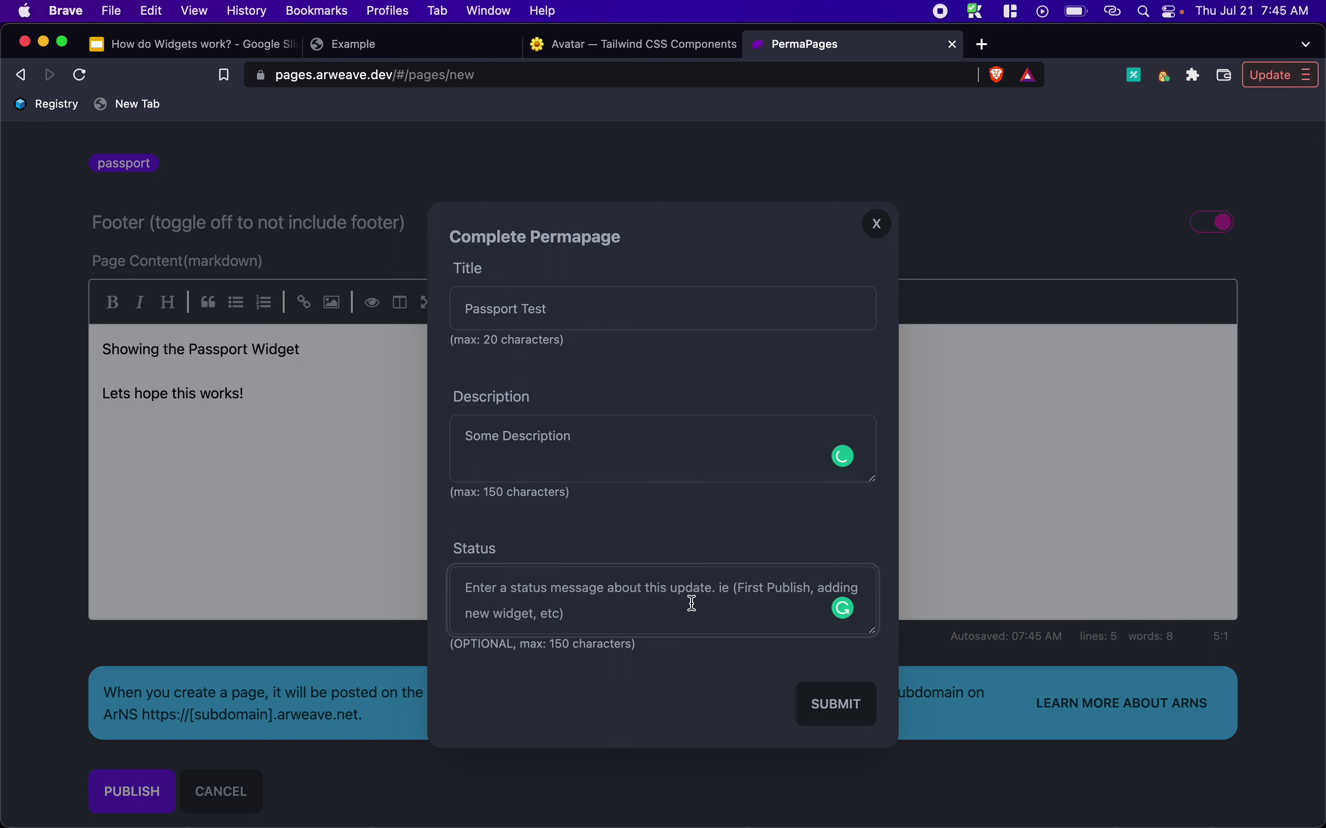
text(first ve)
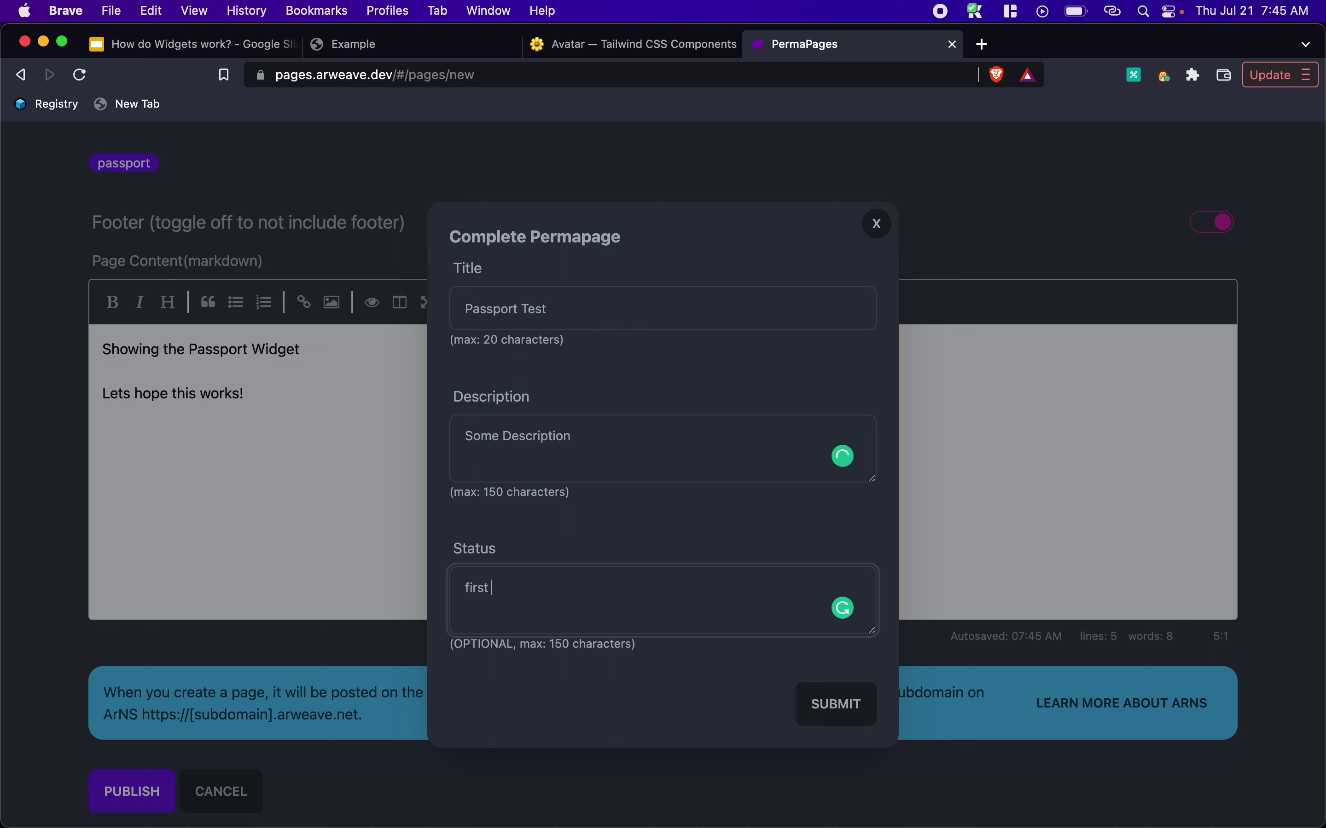
text(rsion)
click(836, 713)
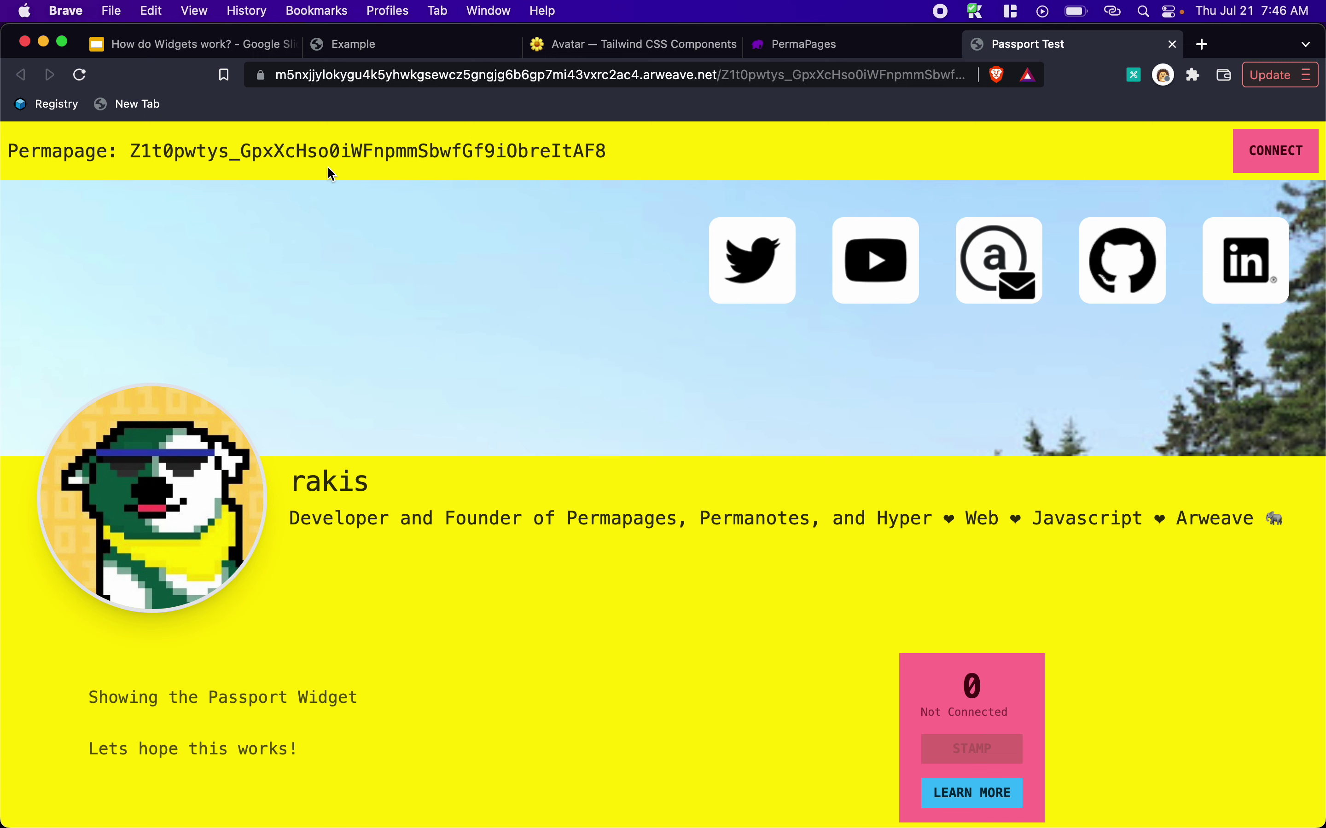
Review the live Passport Test page's ID and 0 stamp count, then start connecting a wallet
drag(131, 149, 606, 151)
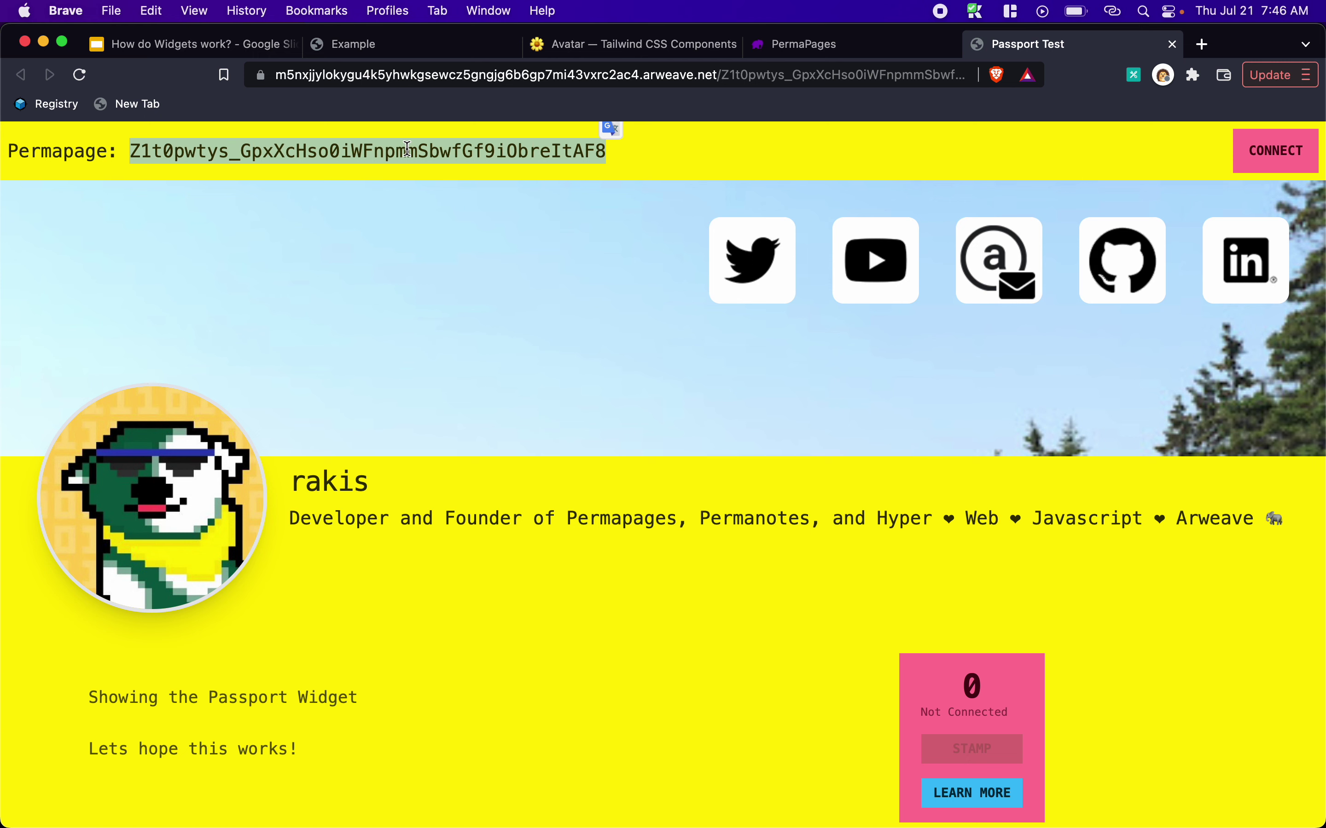
click(690, 154)
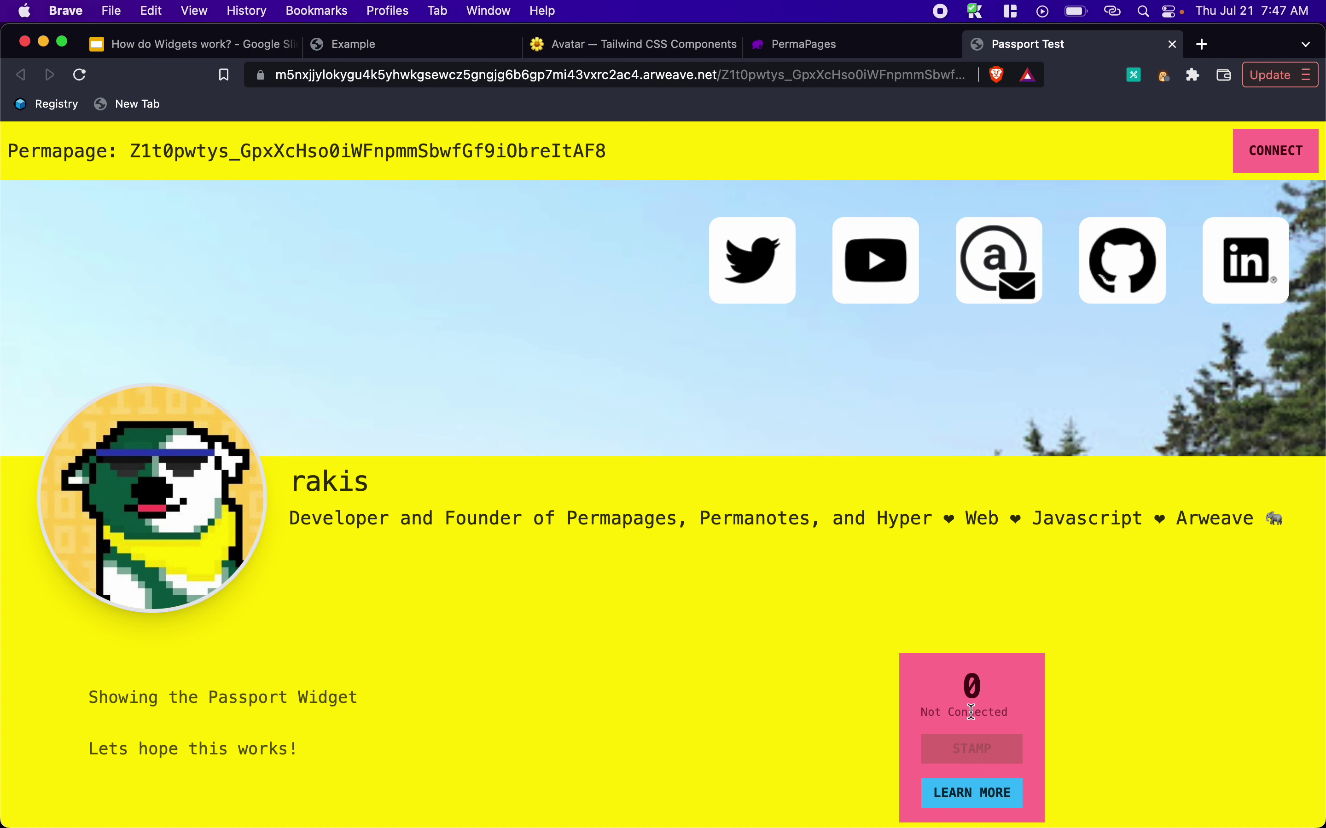
double_click(973, 685)
click(1256, 162)
Connect via ArConnect by entering the wallet password, logging in and accepting the permissions
click(499, 479)
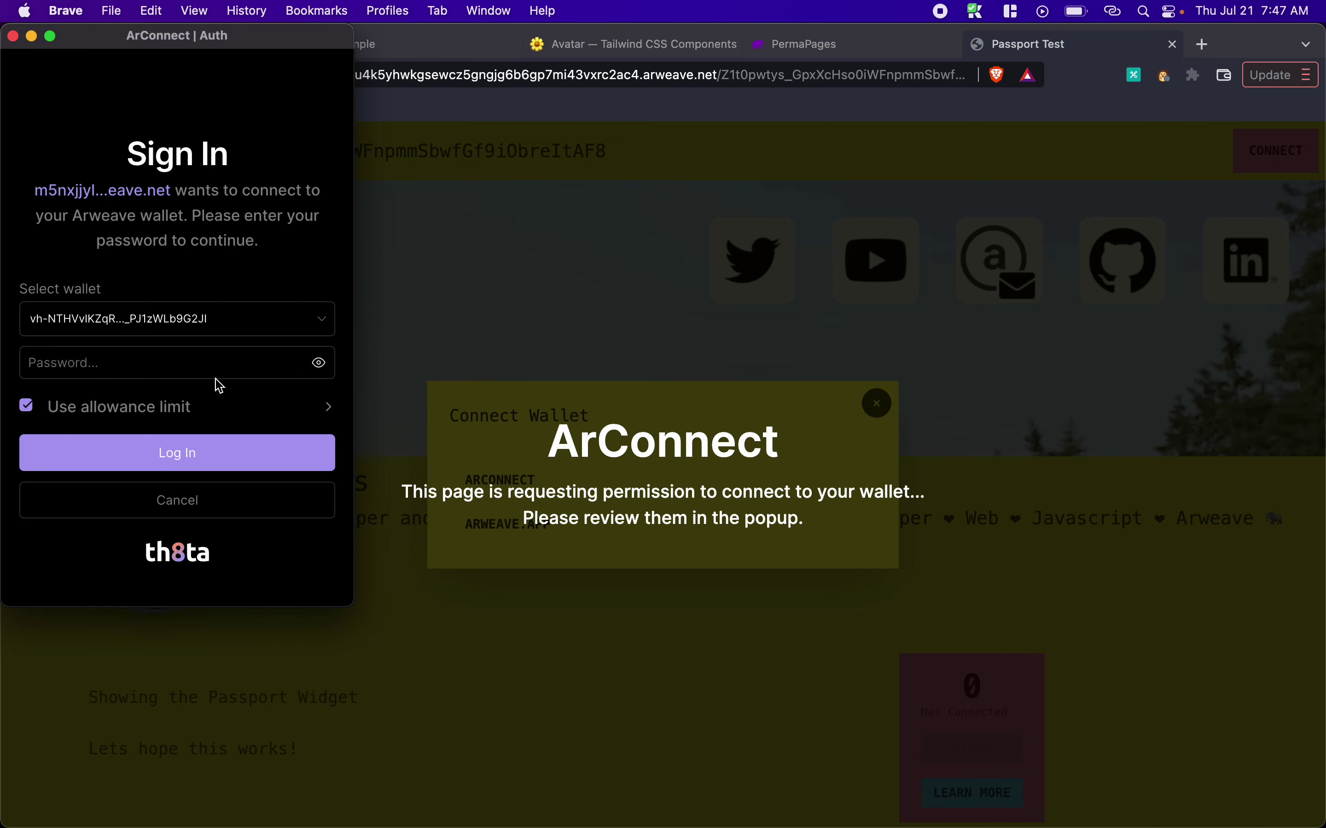
click(138, 365)
text(••••••••)
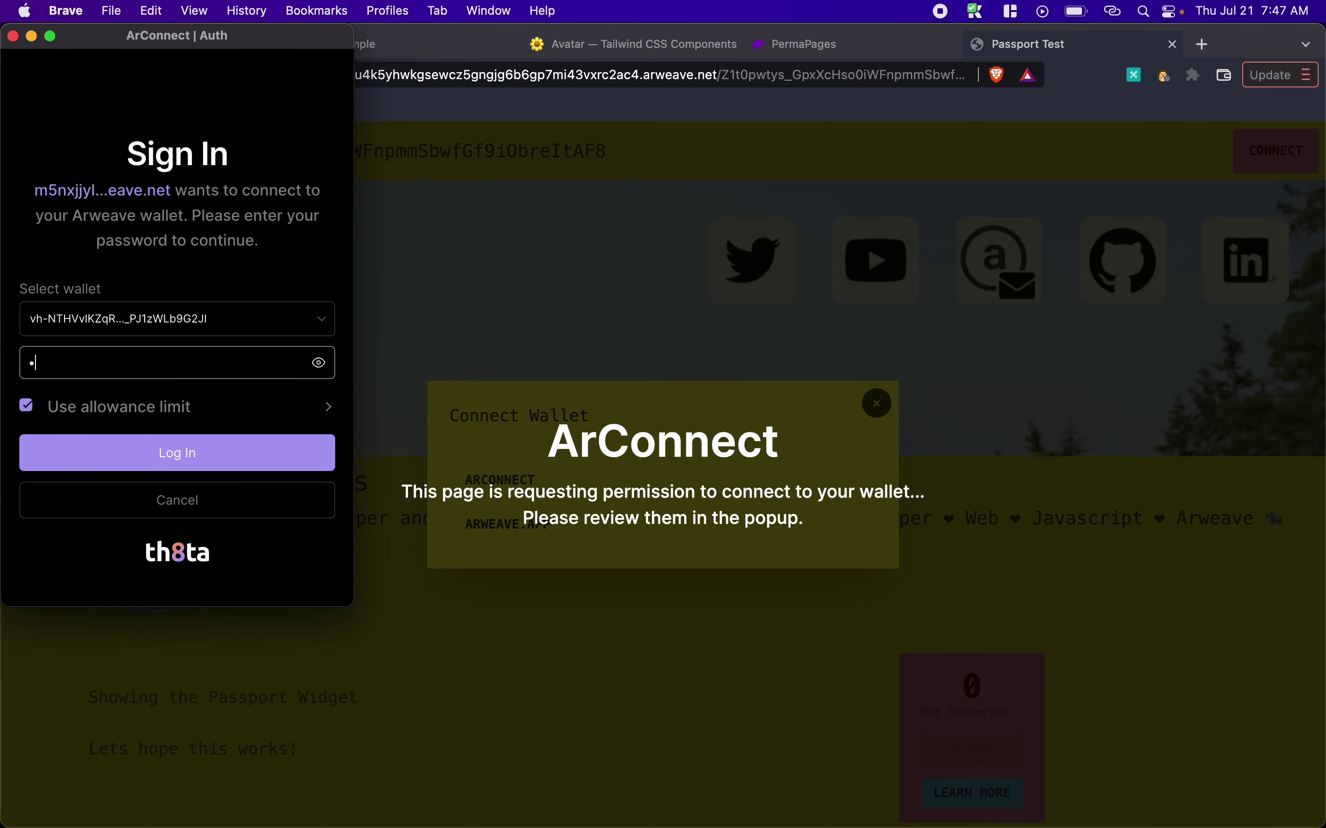
text(•••)
click(109, 445)
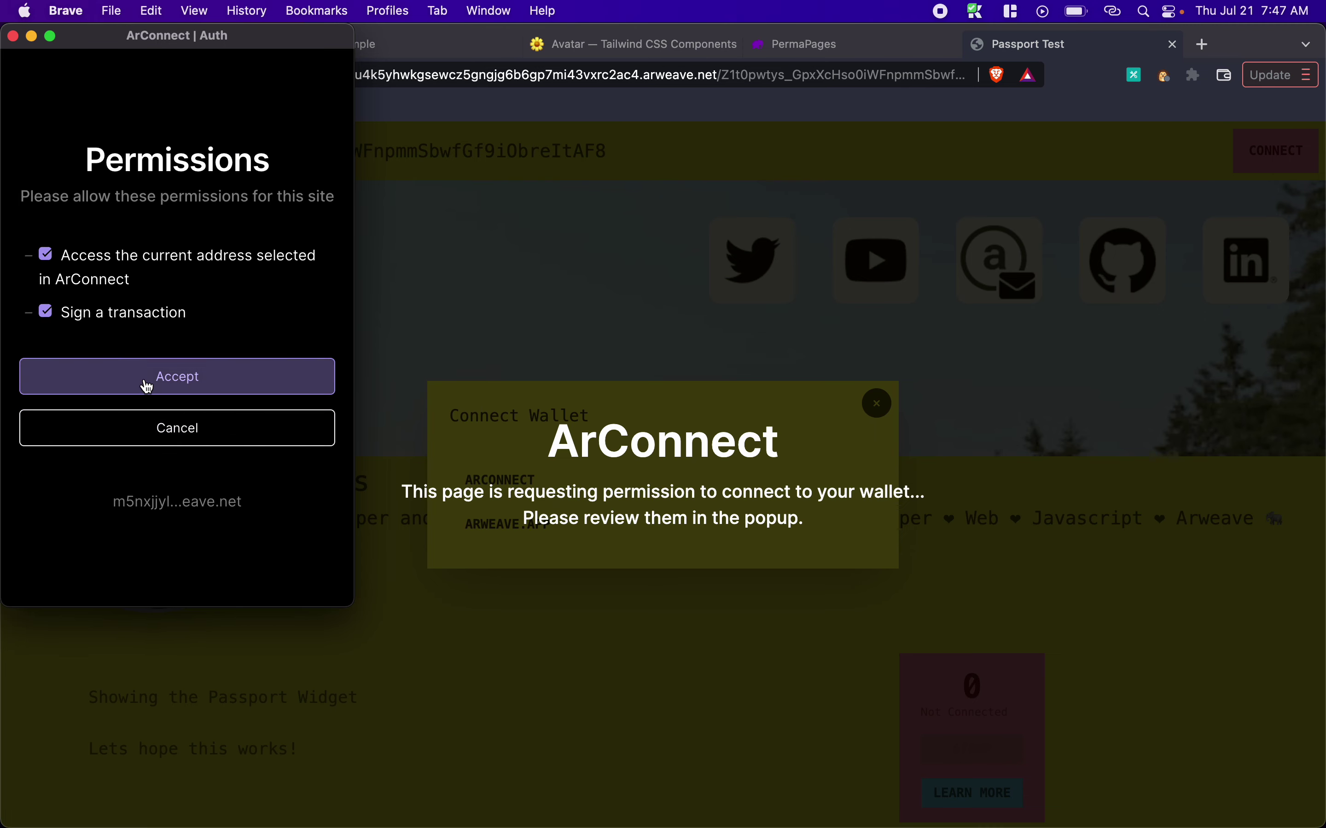
click(141, 383)
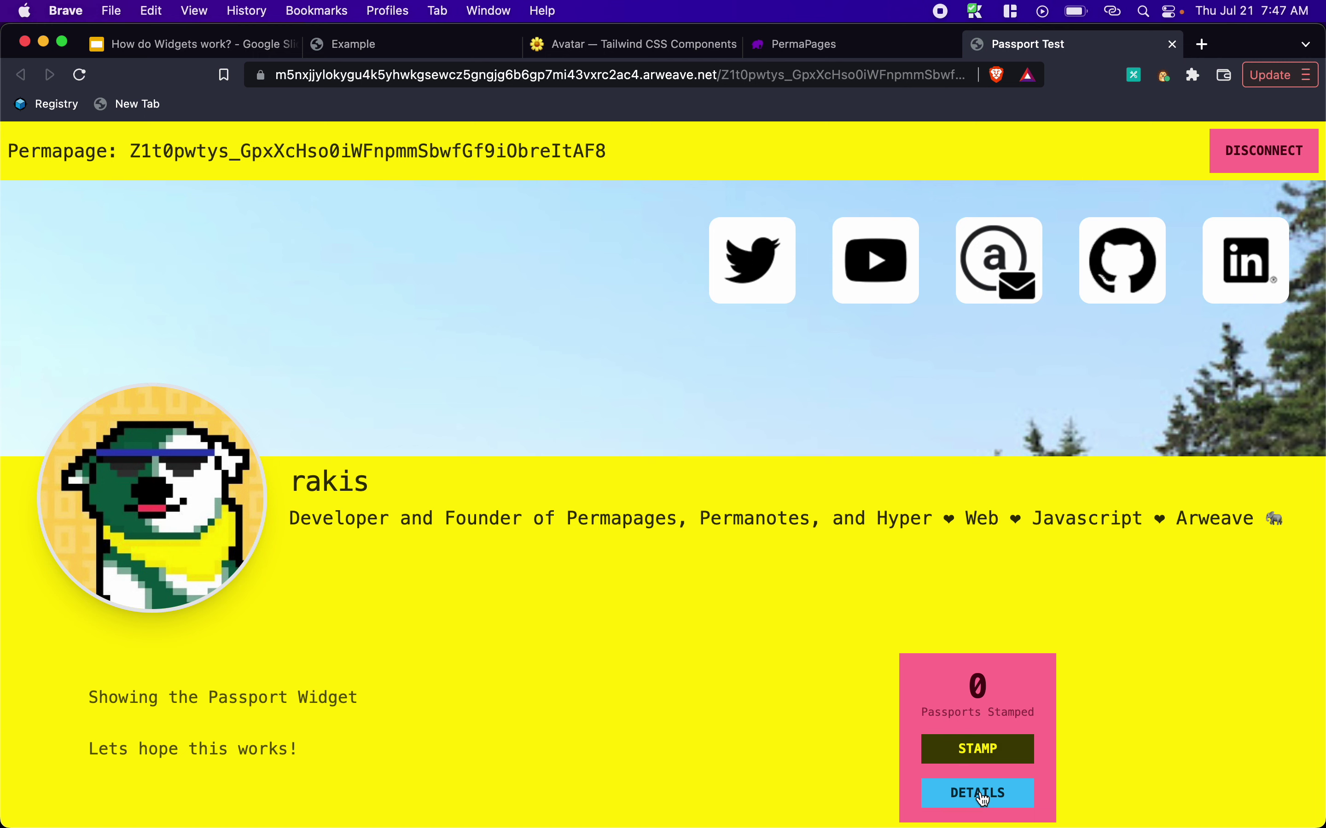
Stamp the Passport Test passport to reach 1 Passports Stamped, then return to the Permapages list
click(980, 753)
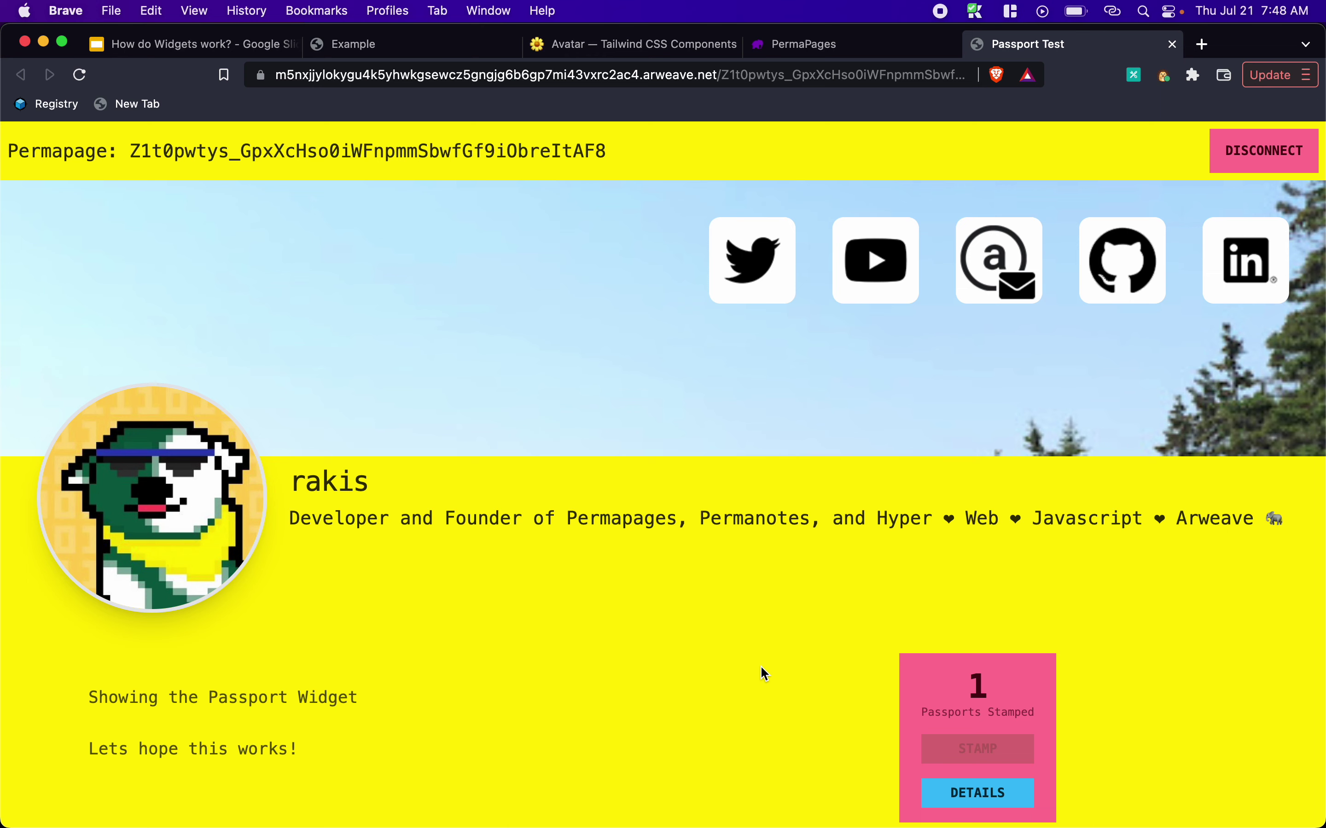
scroll(757, 589, down, 5)
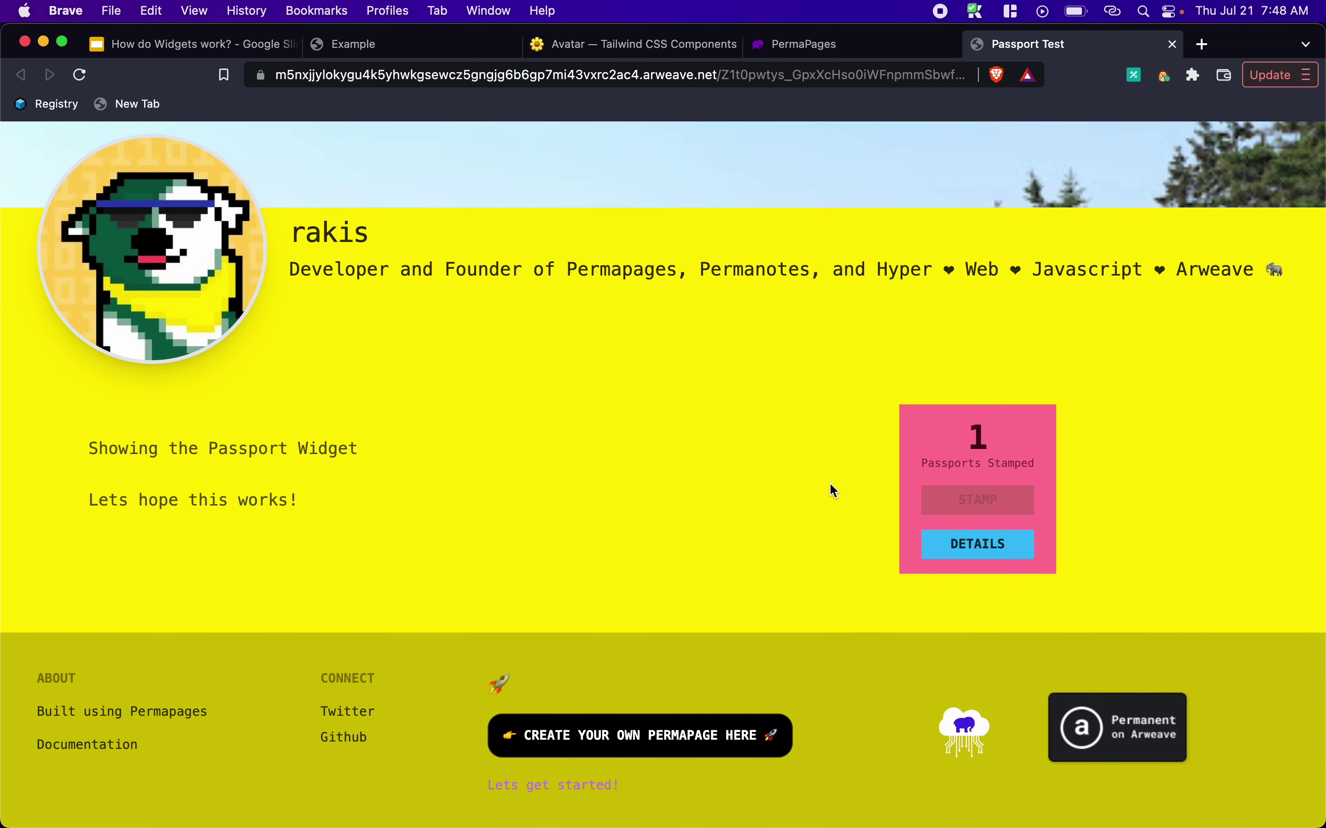
scroll(828, 482, up, 5)
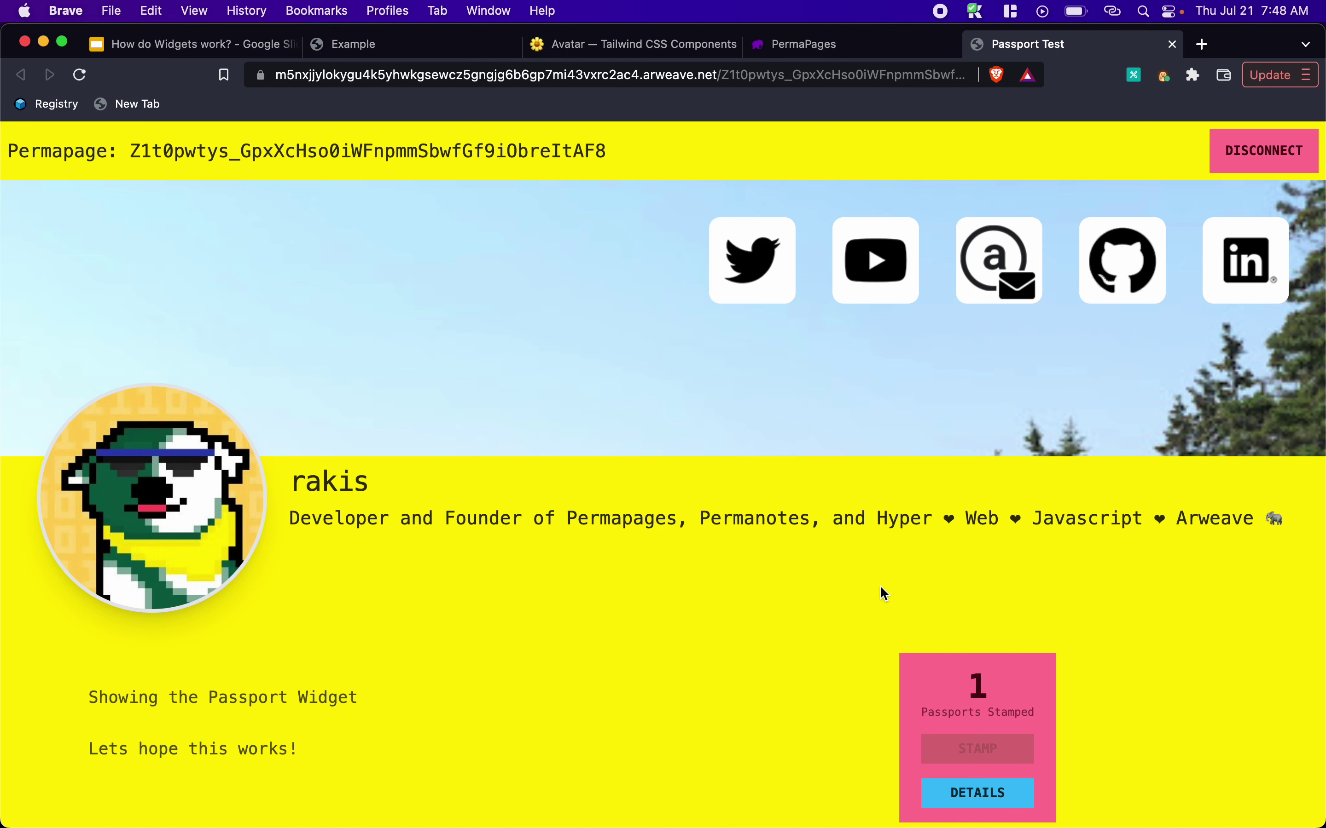
click(855, 52)
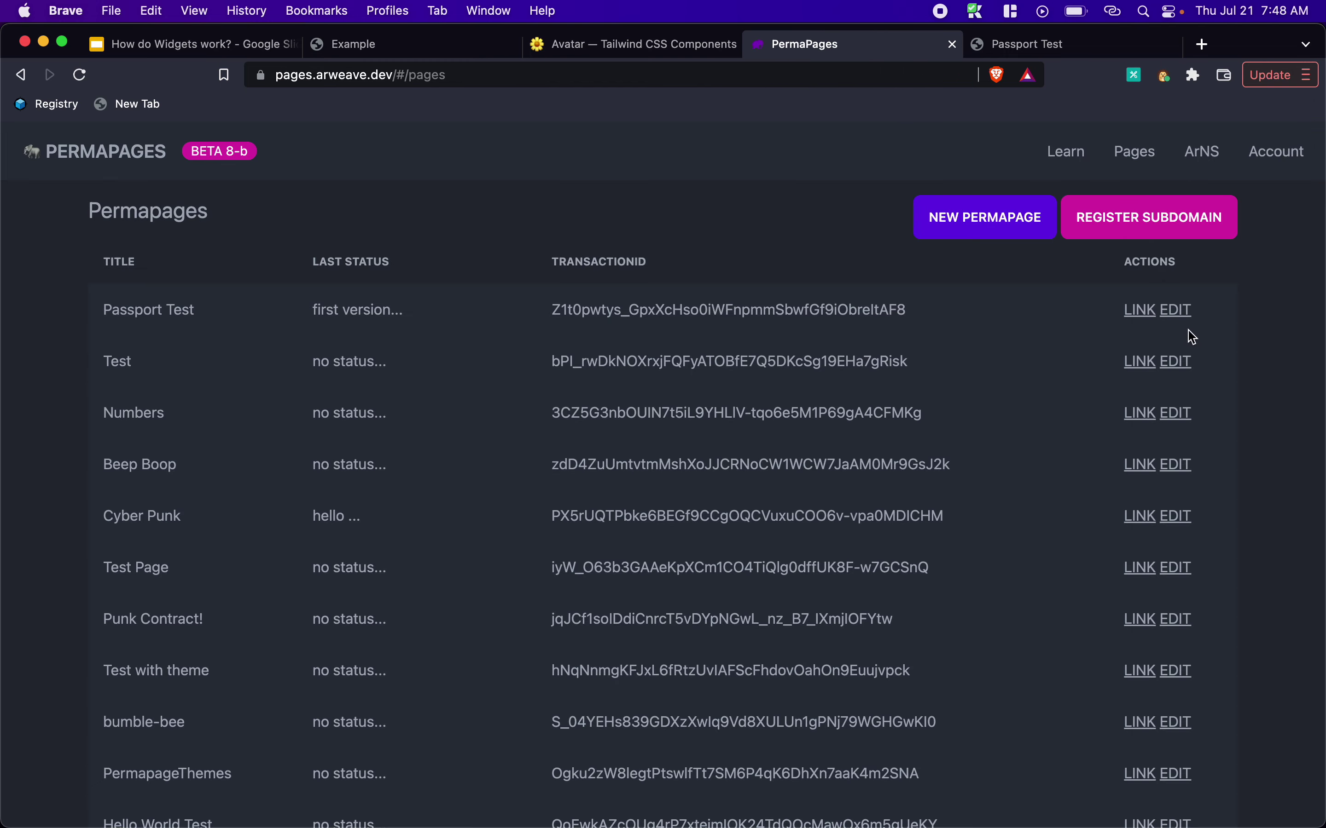
Edit Passport Test, switch its theme to coffee and republish it
click(1176, 310)
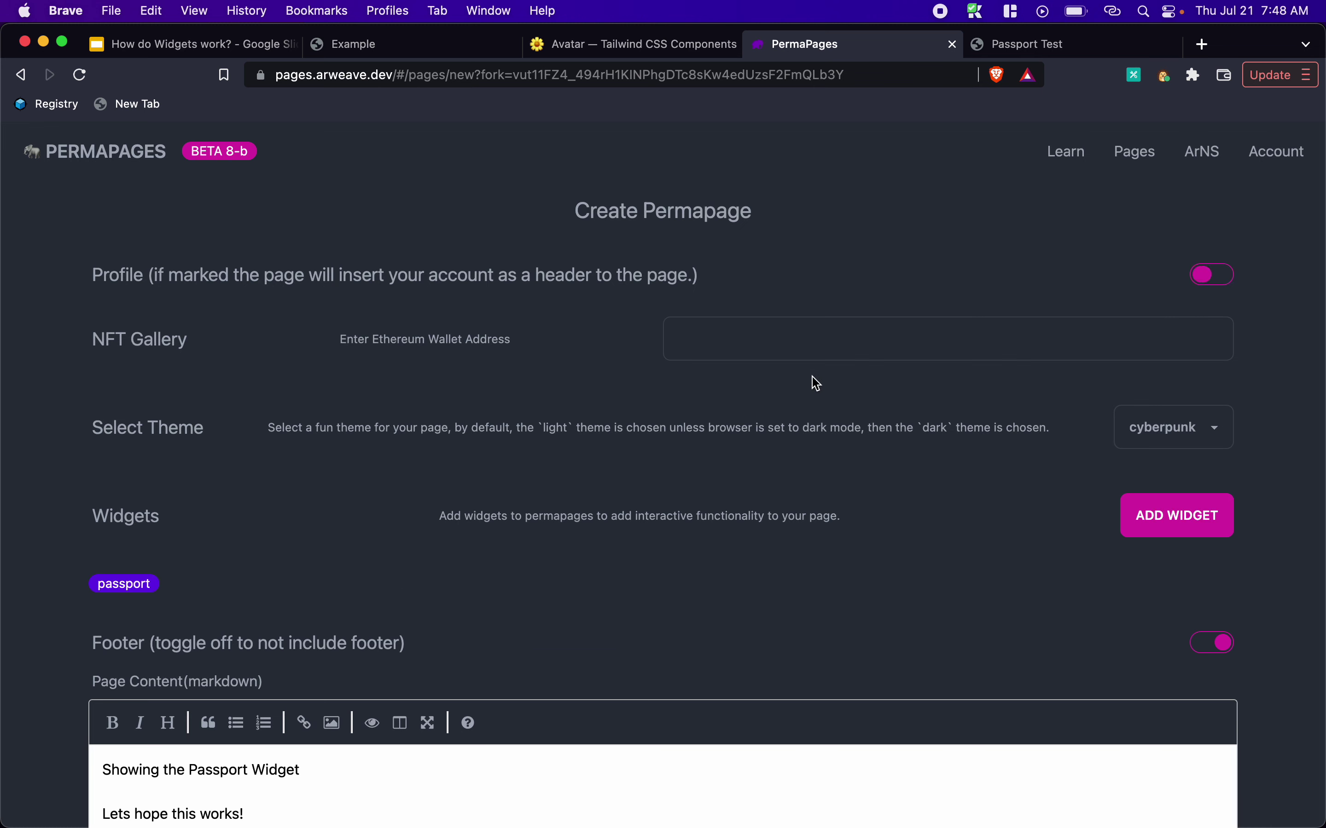
click(1159, 430)
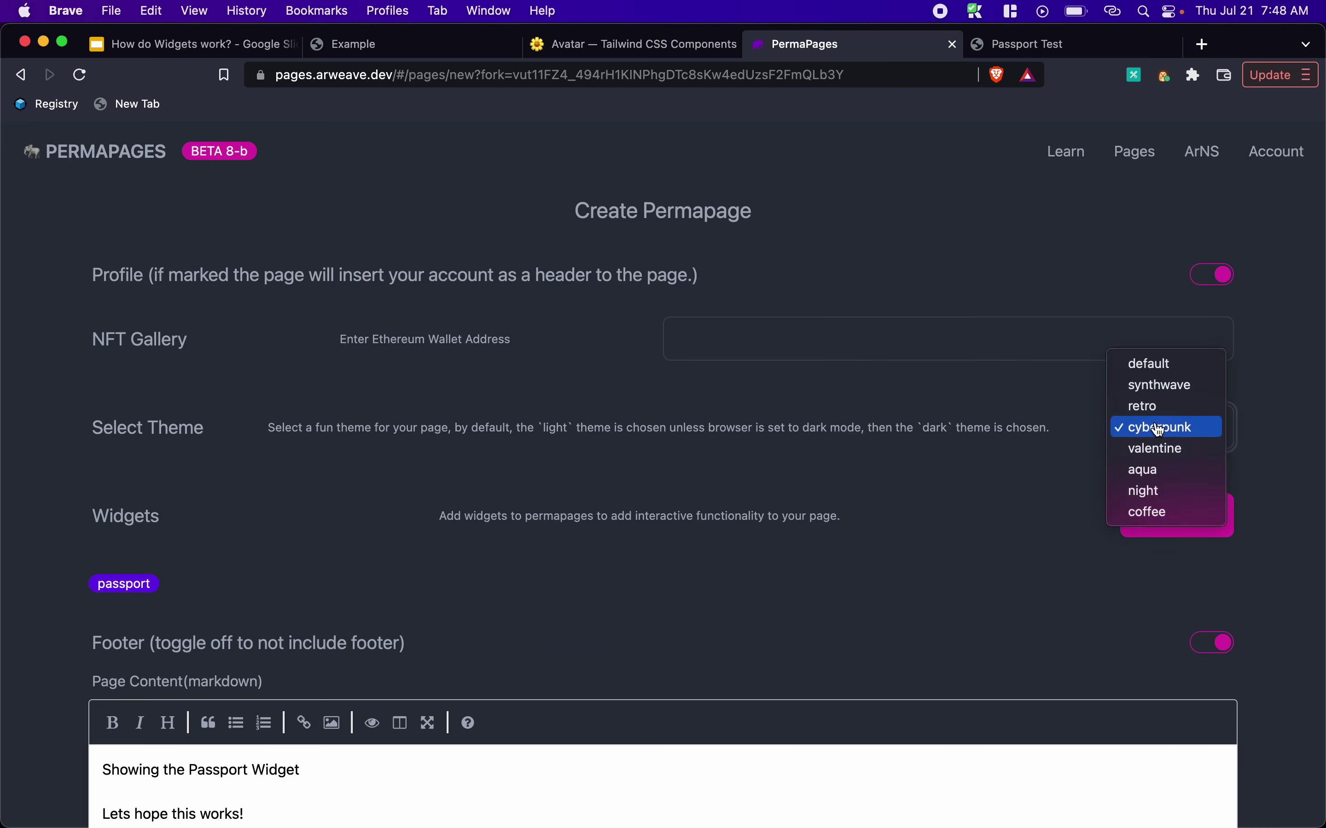
click(1153, 513)
scroll(1052, 460, down, 8)
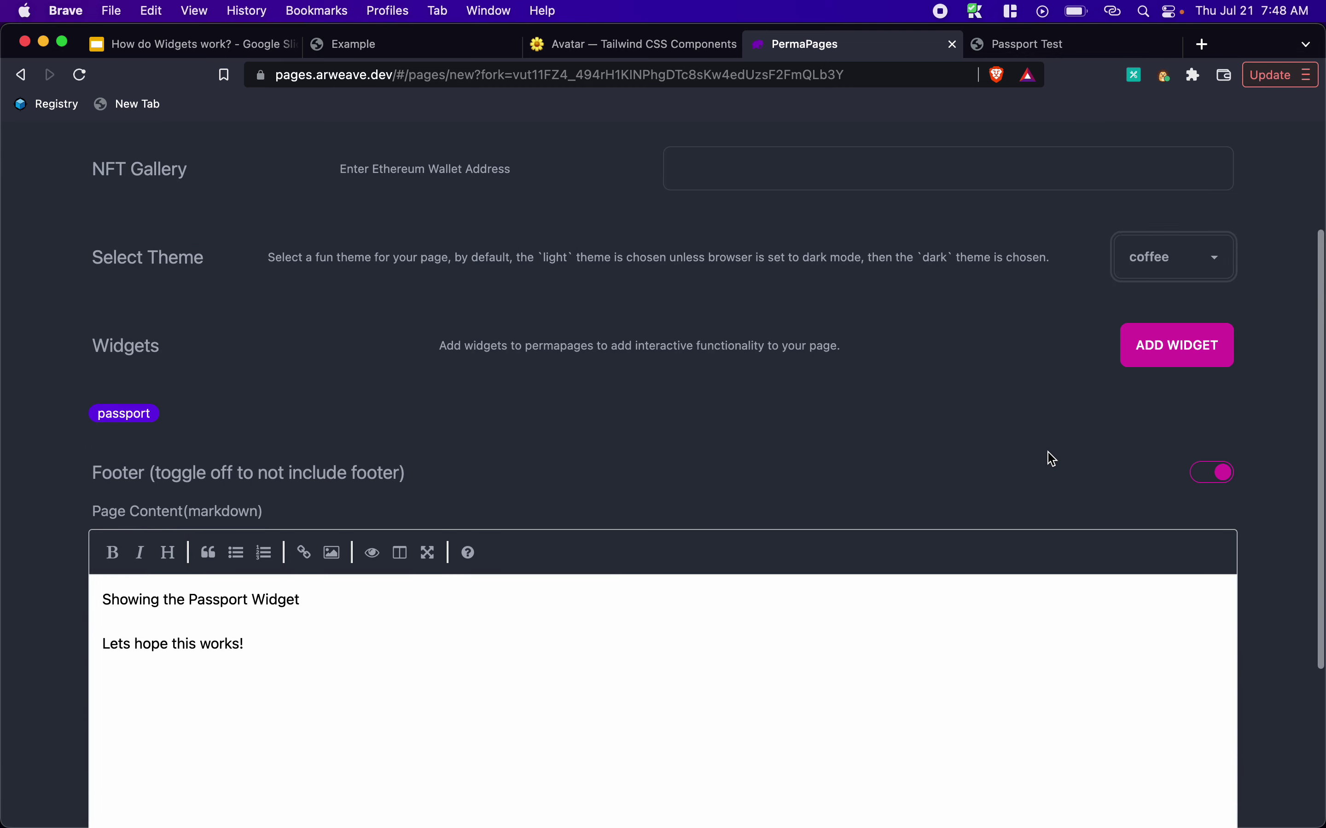
click(144, 794)
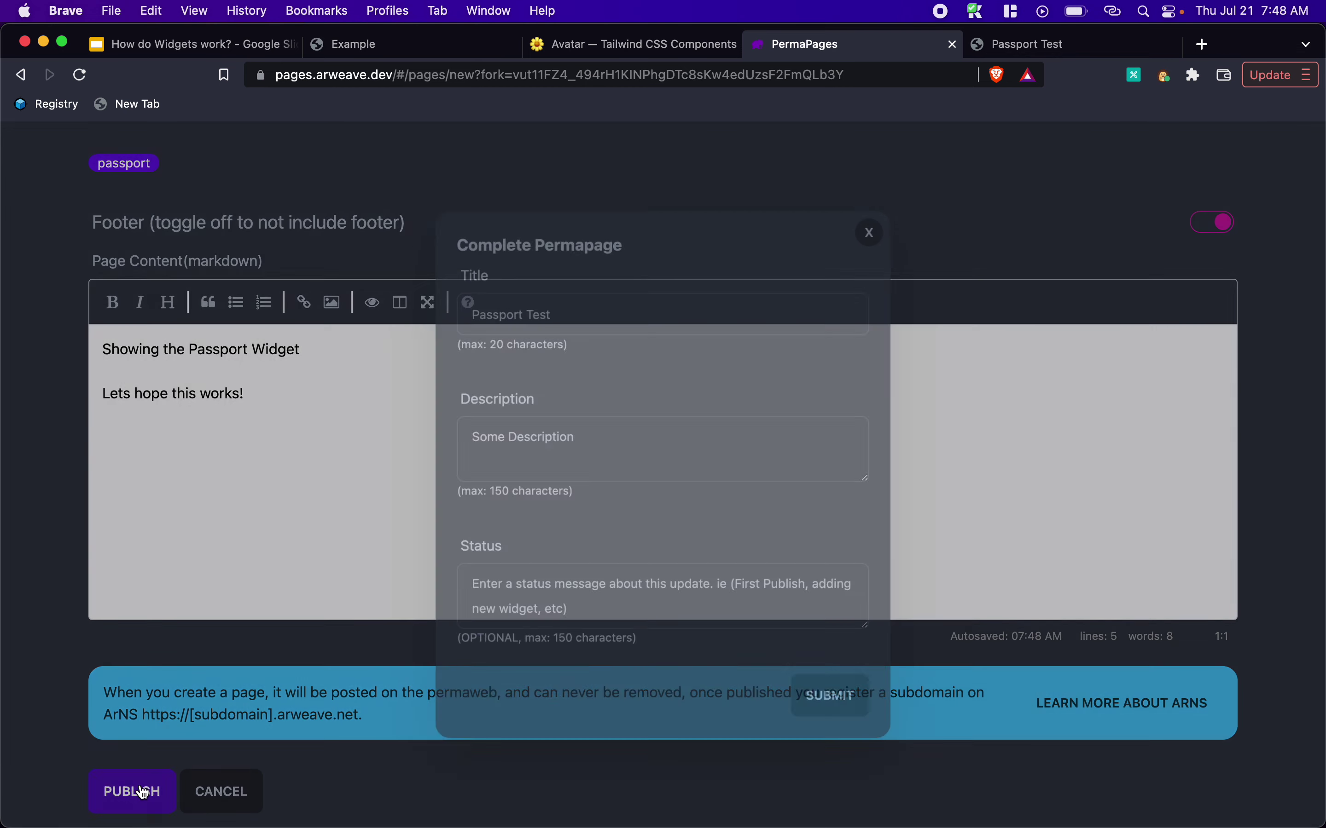
click(827, 701)
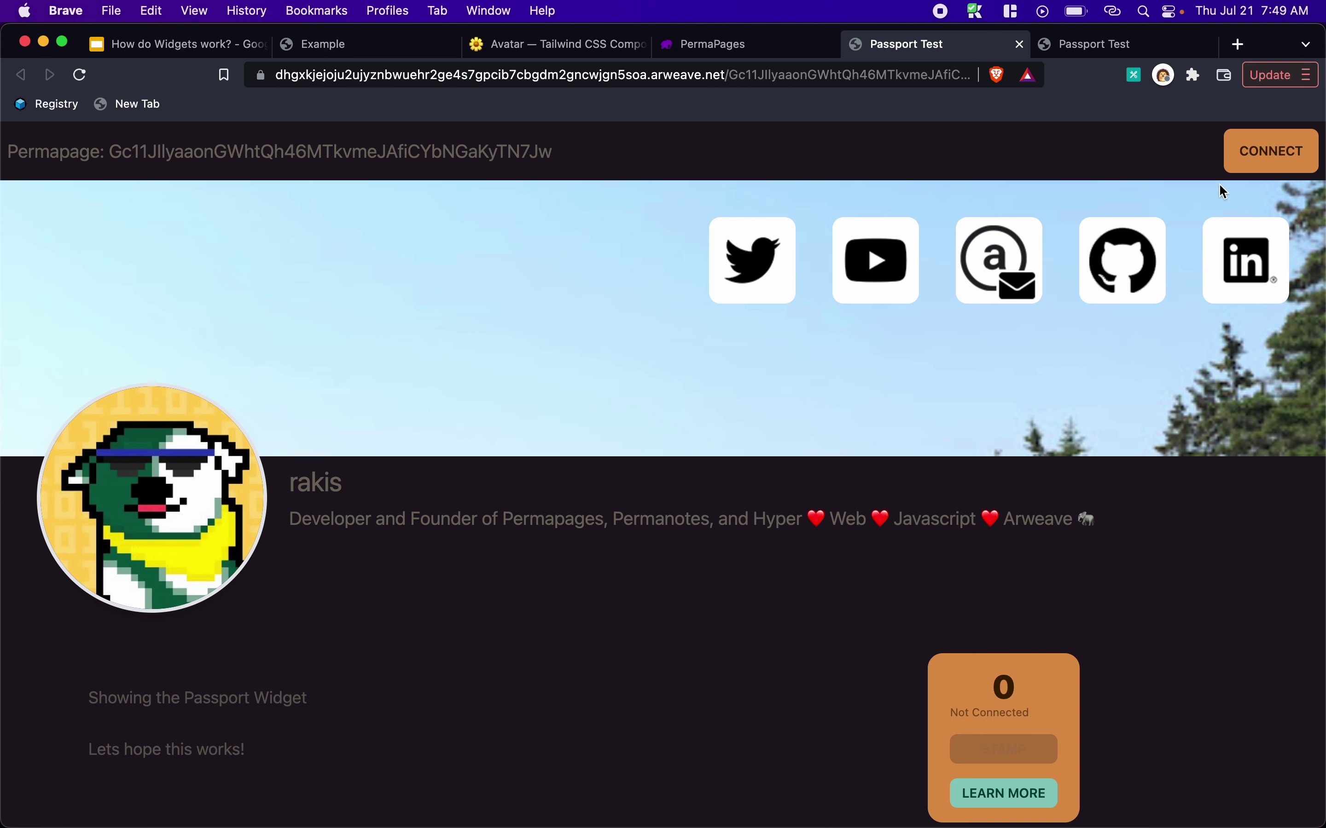
click(1271, 144)
Connect the ArConnect wallet to the republished page using the wallet password and accepting permissions
click(1261, 152)
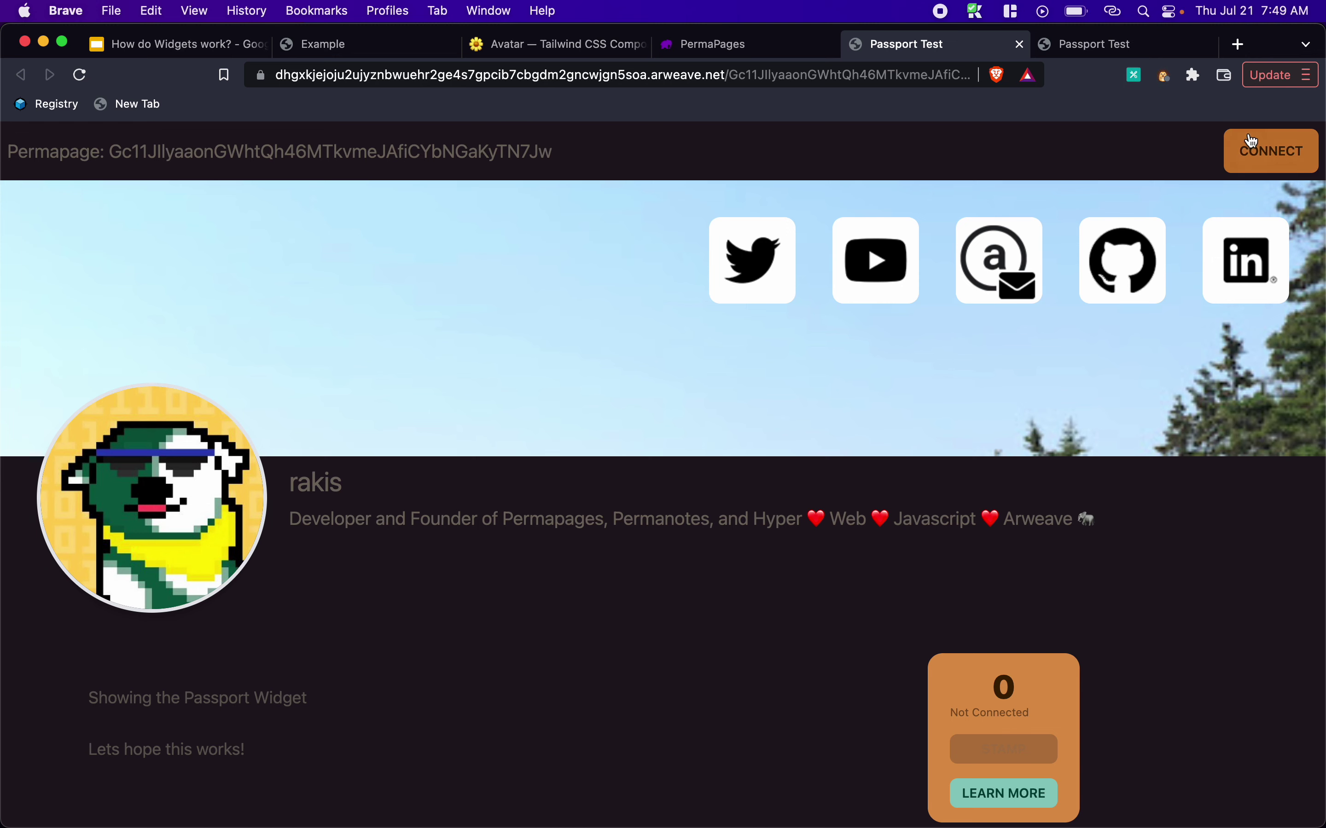
click(1254, 154)
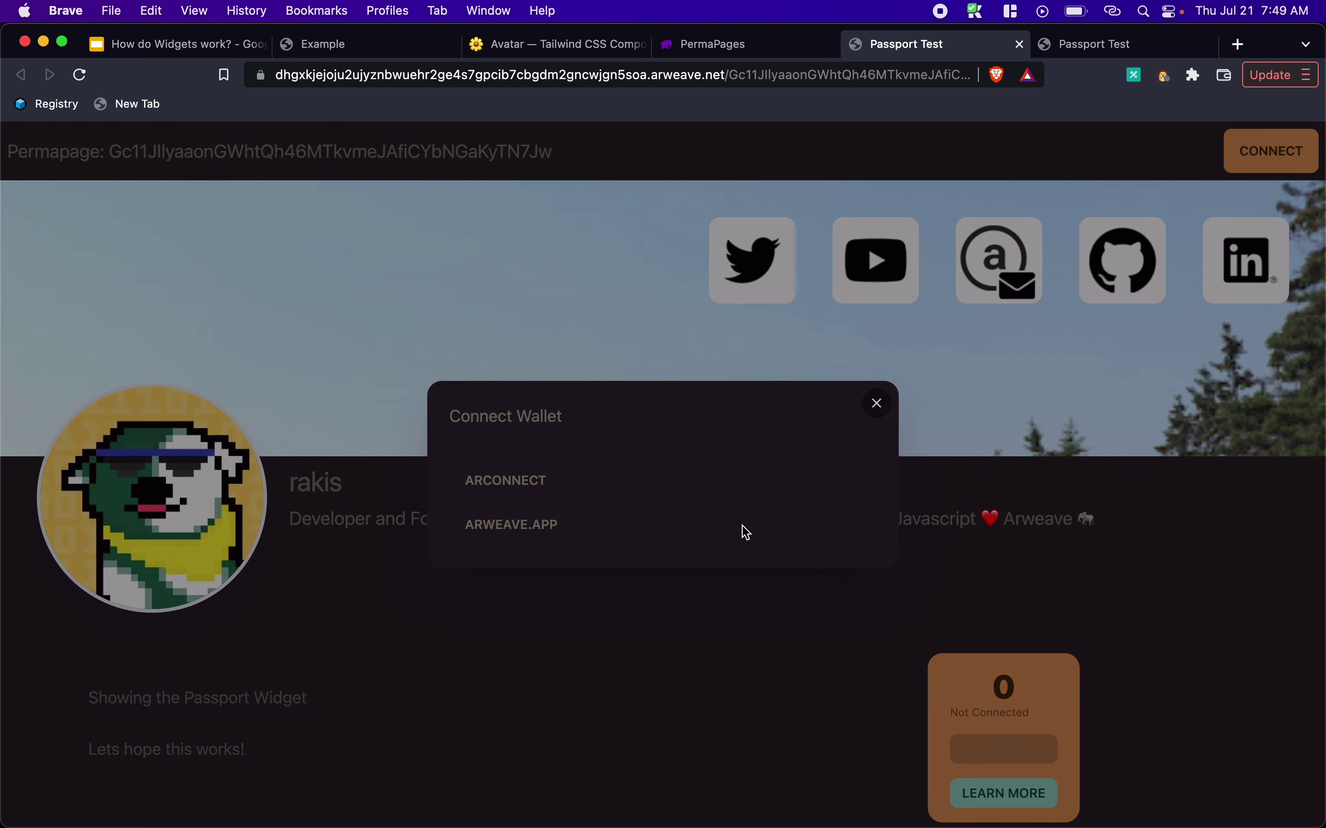
click(475, 483)
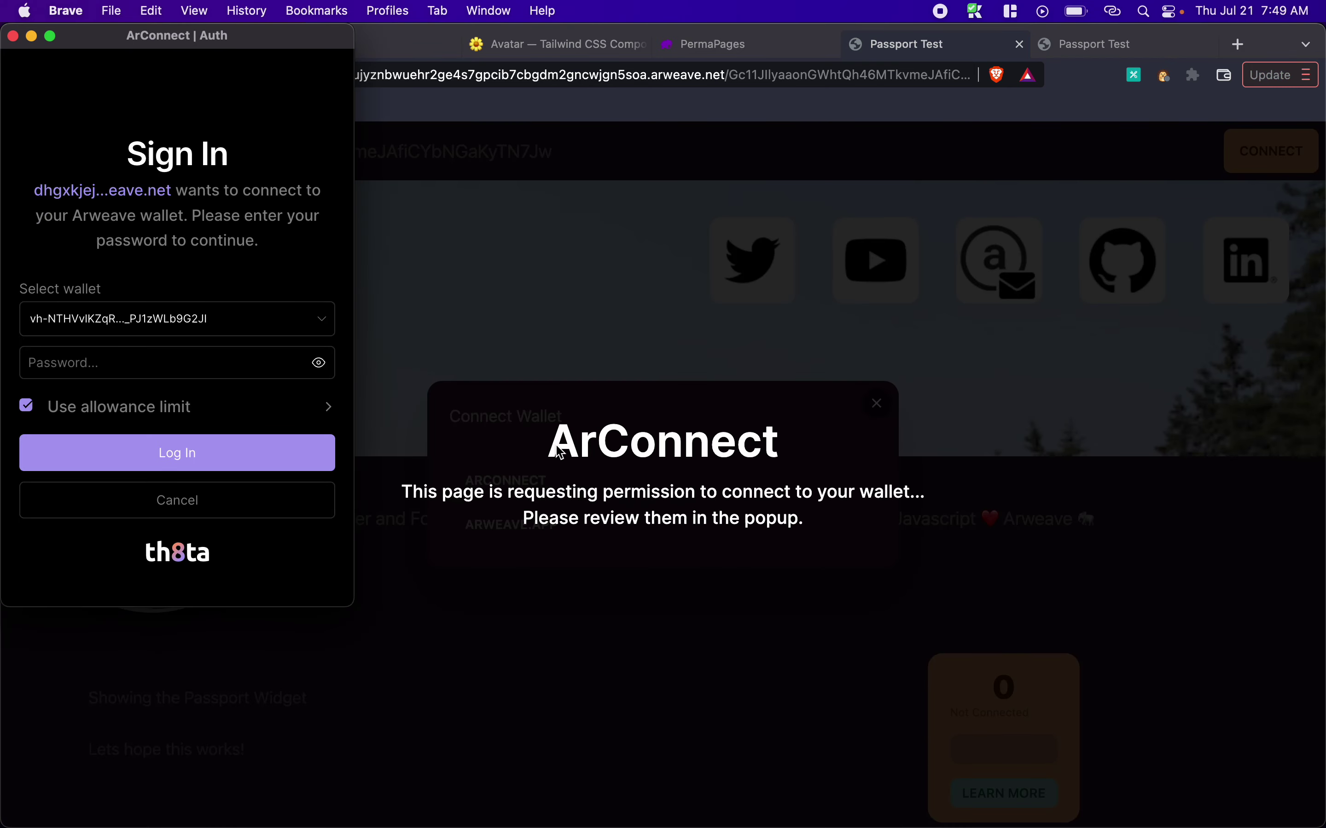
click(39, 353)
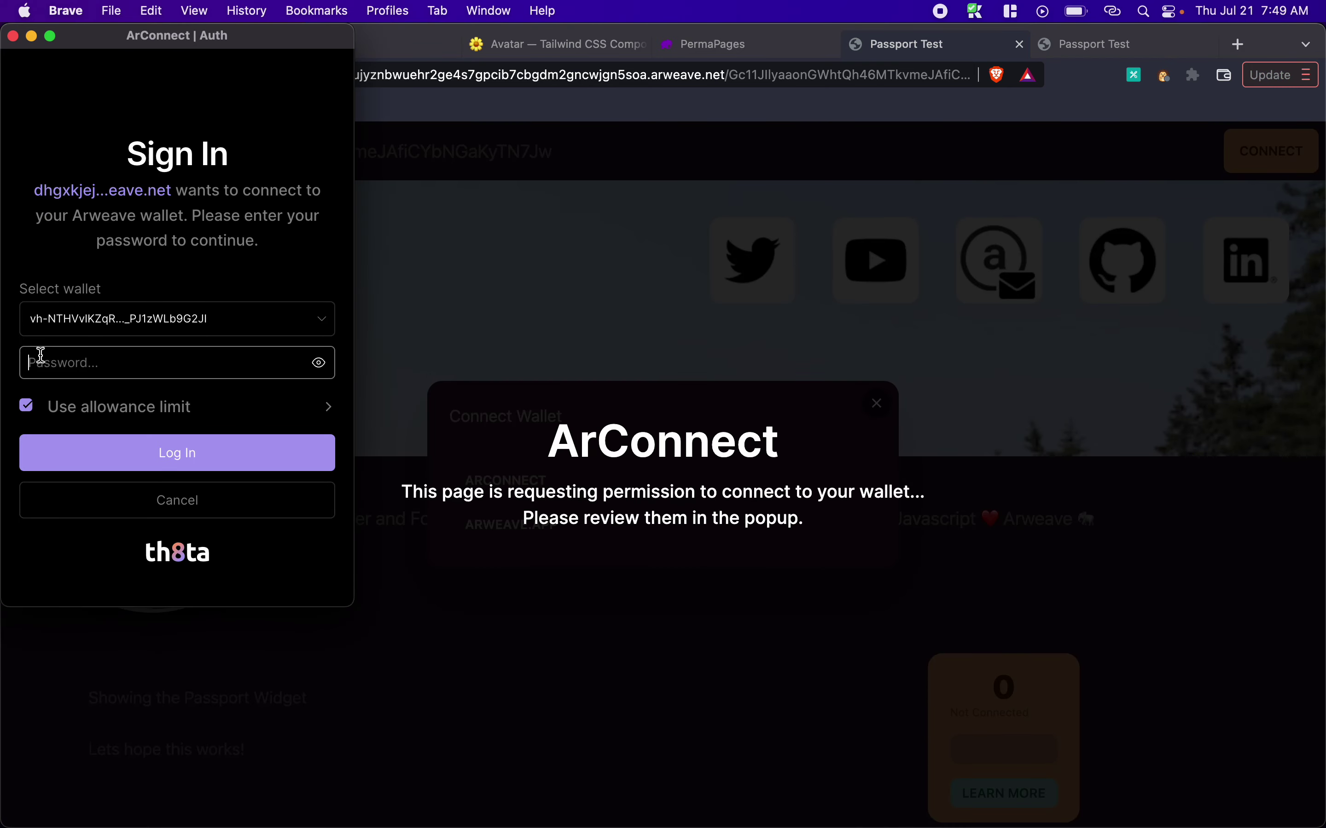
text(***********)
click(84, 453)
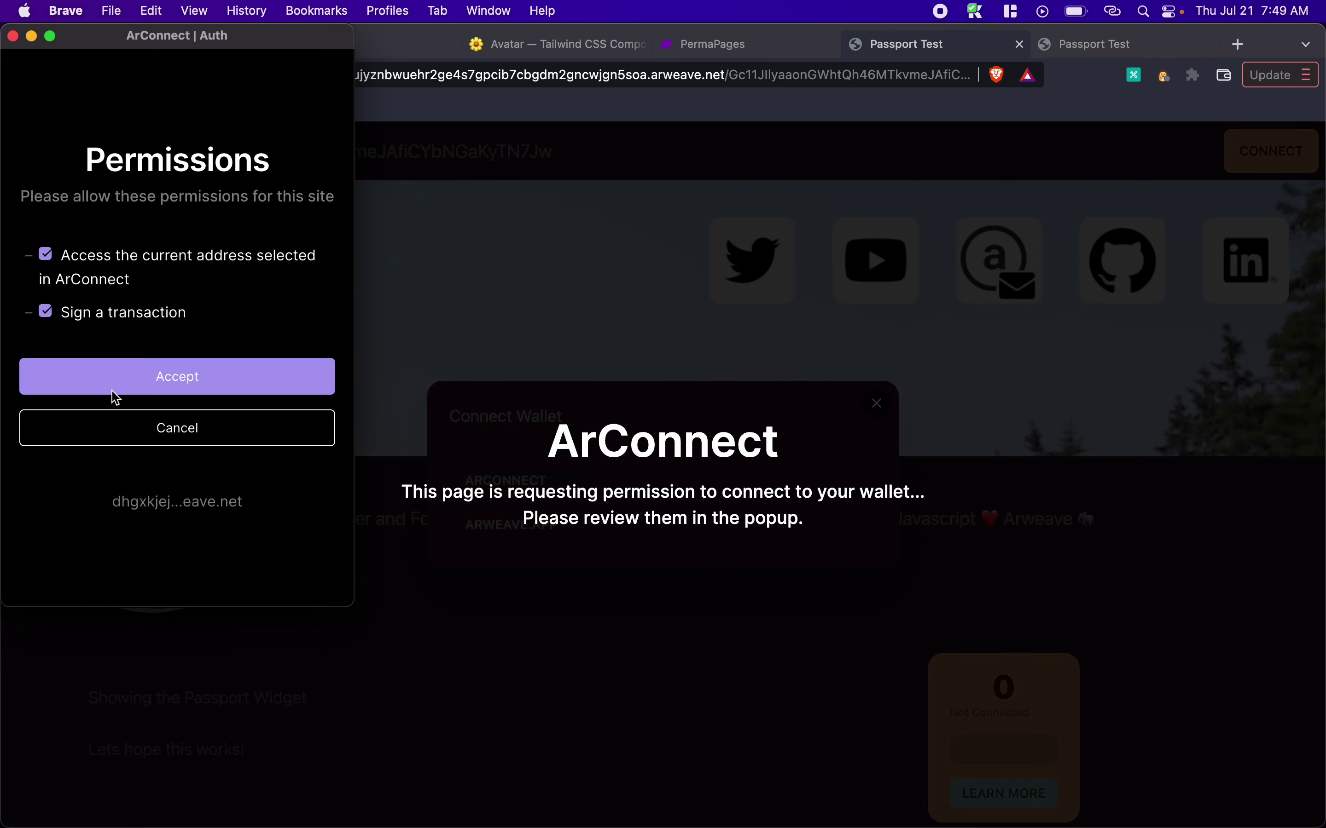
click(126, 375)
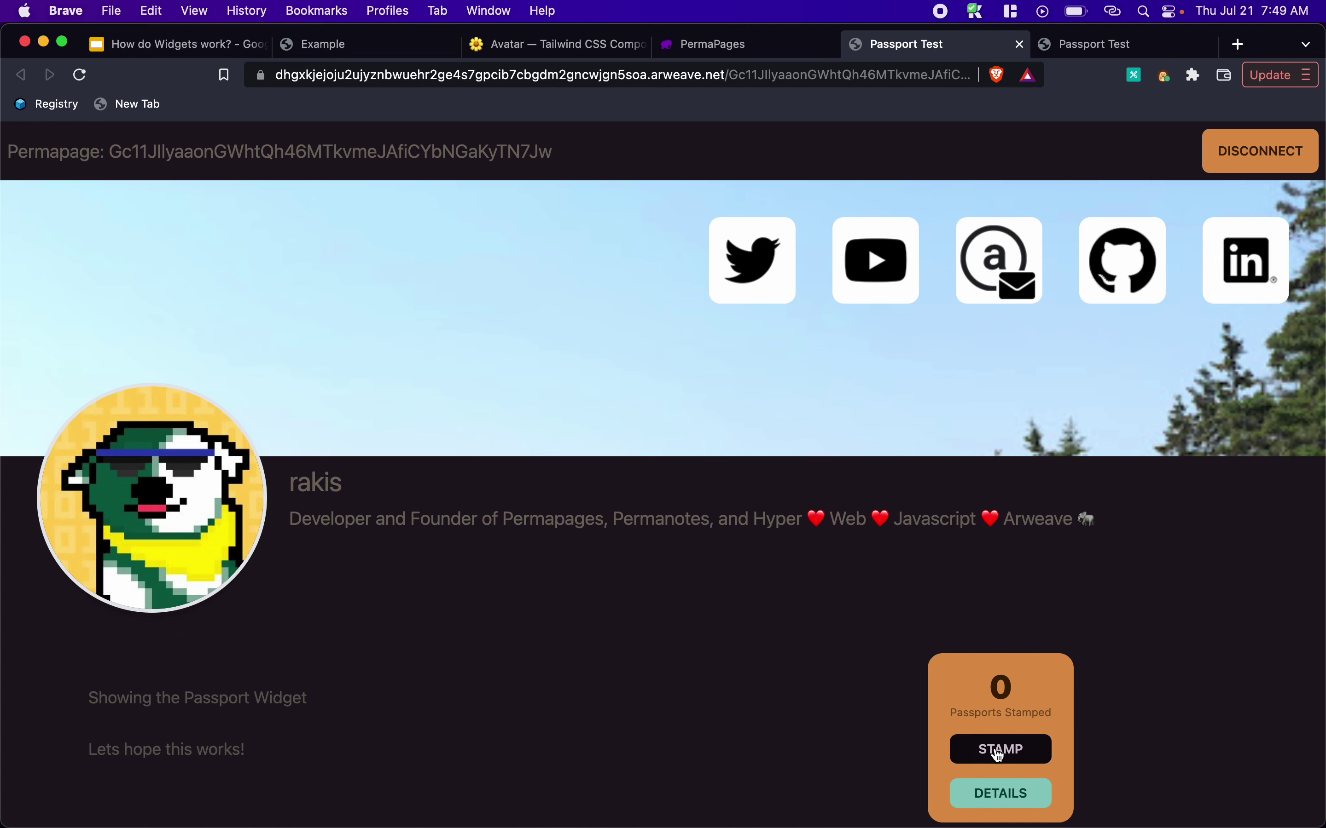
Stamp the coffee-themed page's passport and check the stamp details
click(1000, 752)
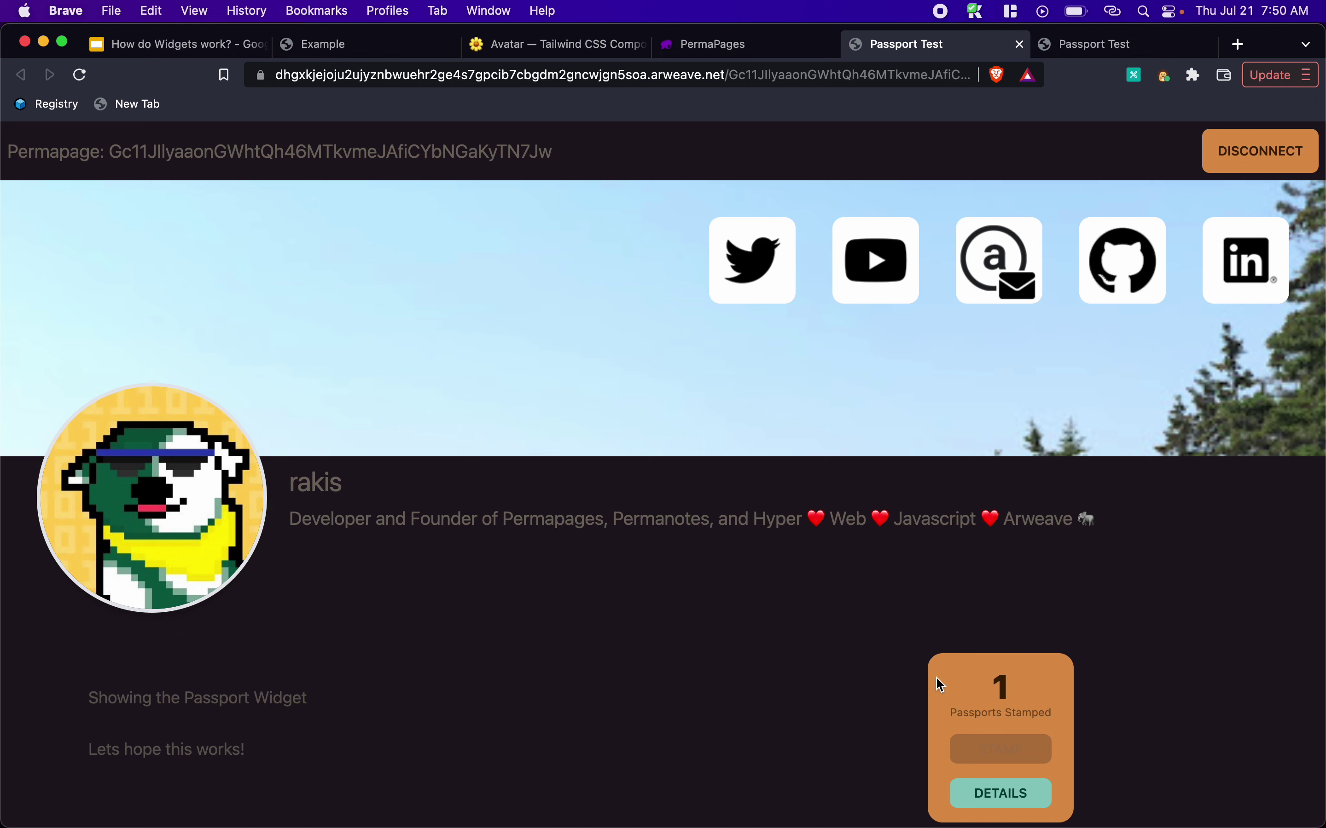
click(1018, 796)
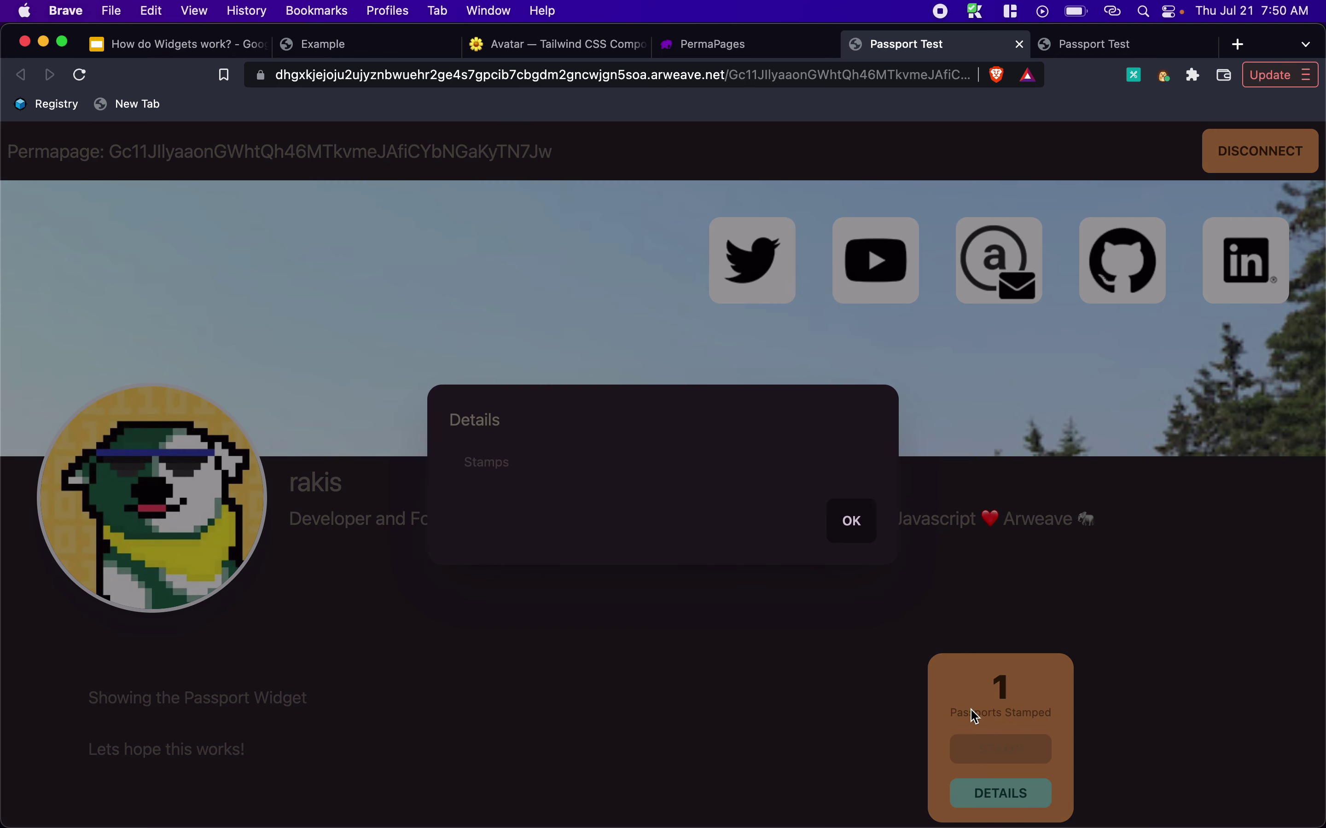
click(848, 526)
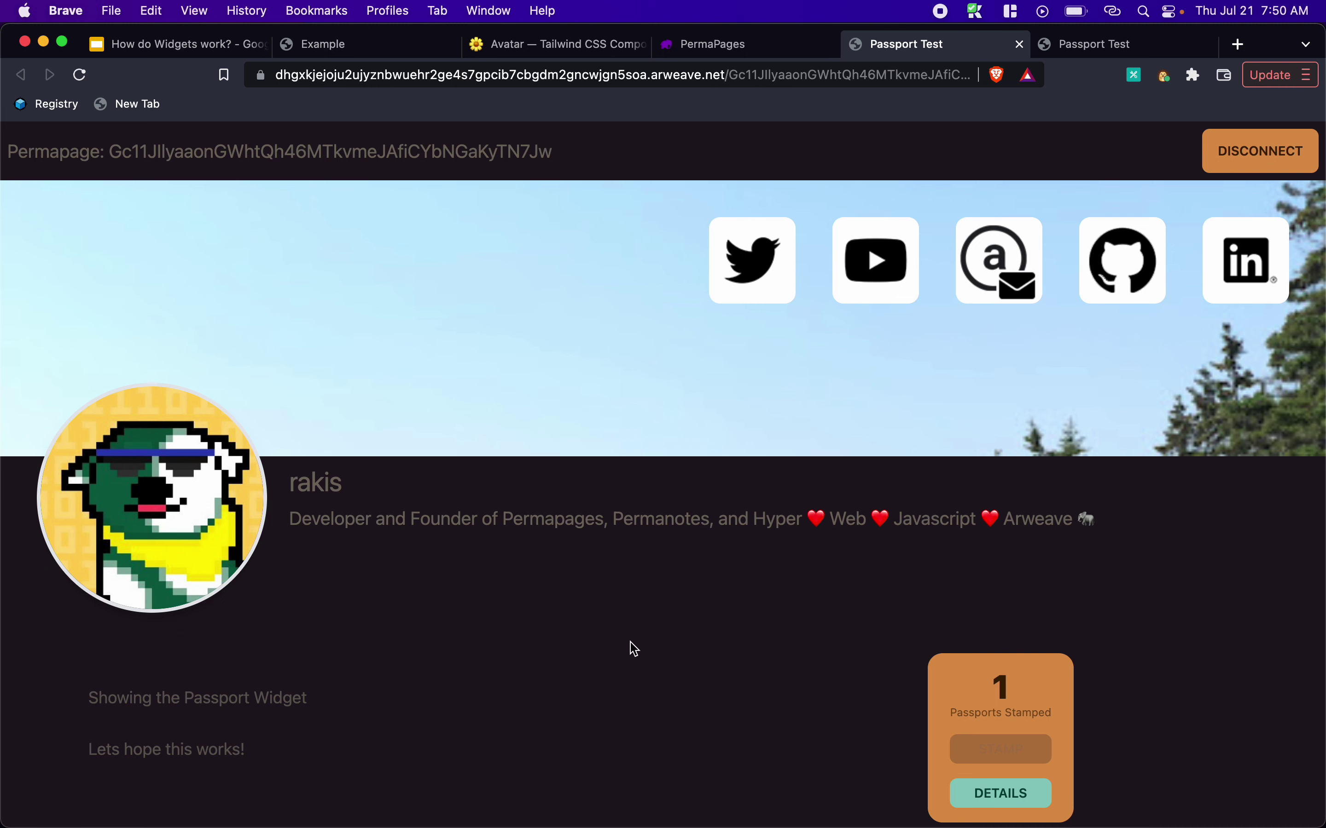
Reload the published page and reconnect using the ArConnect wallet
click(81, 75)
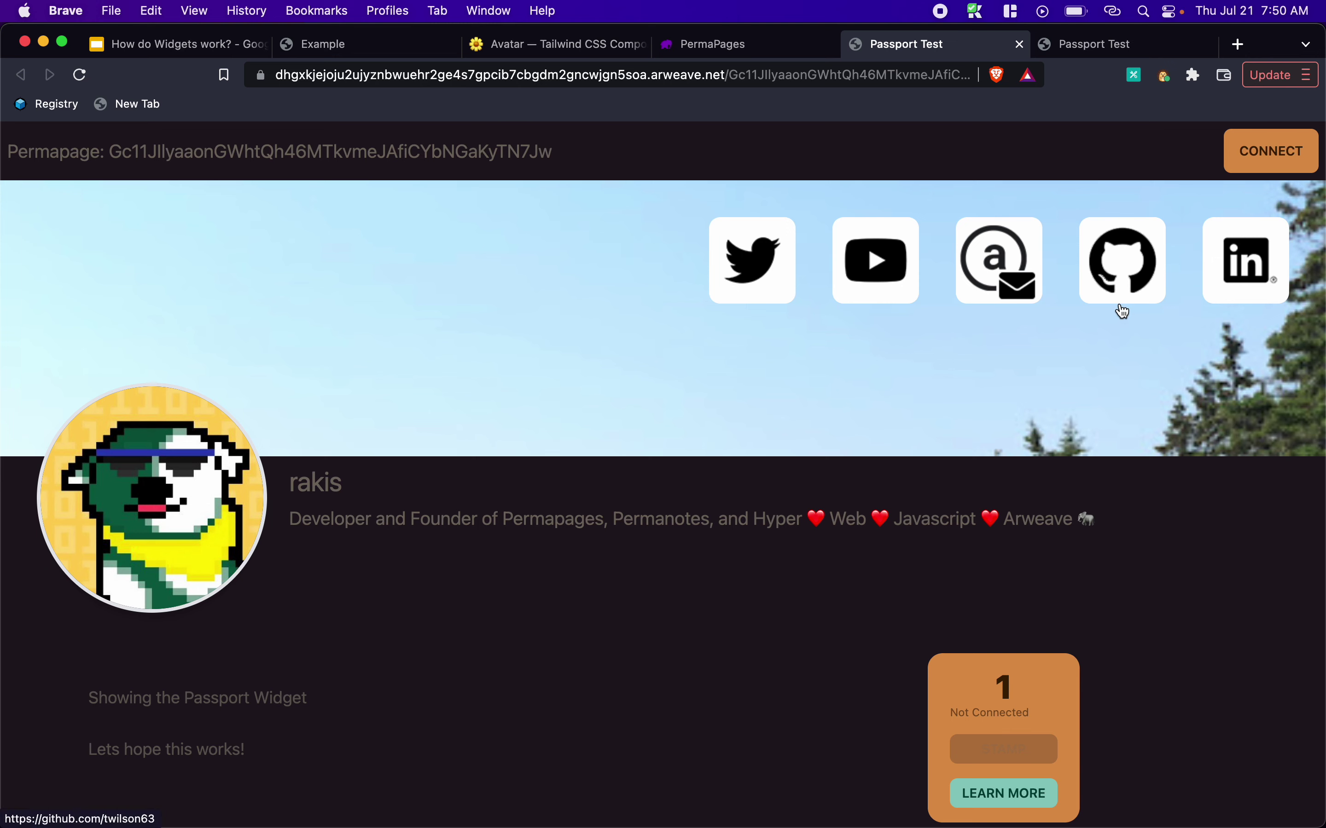
click(1257, 158)
click(525, 483)
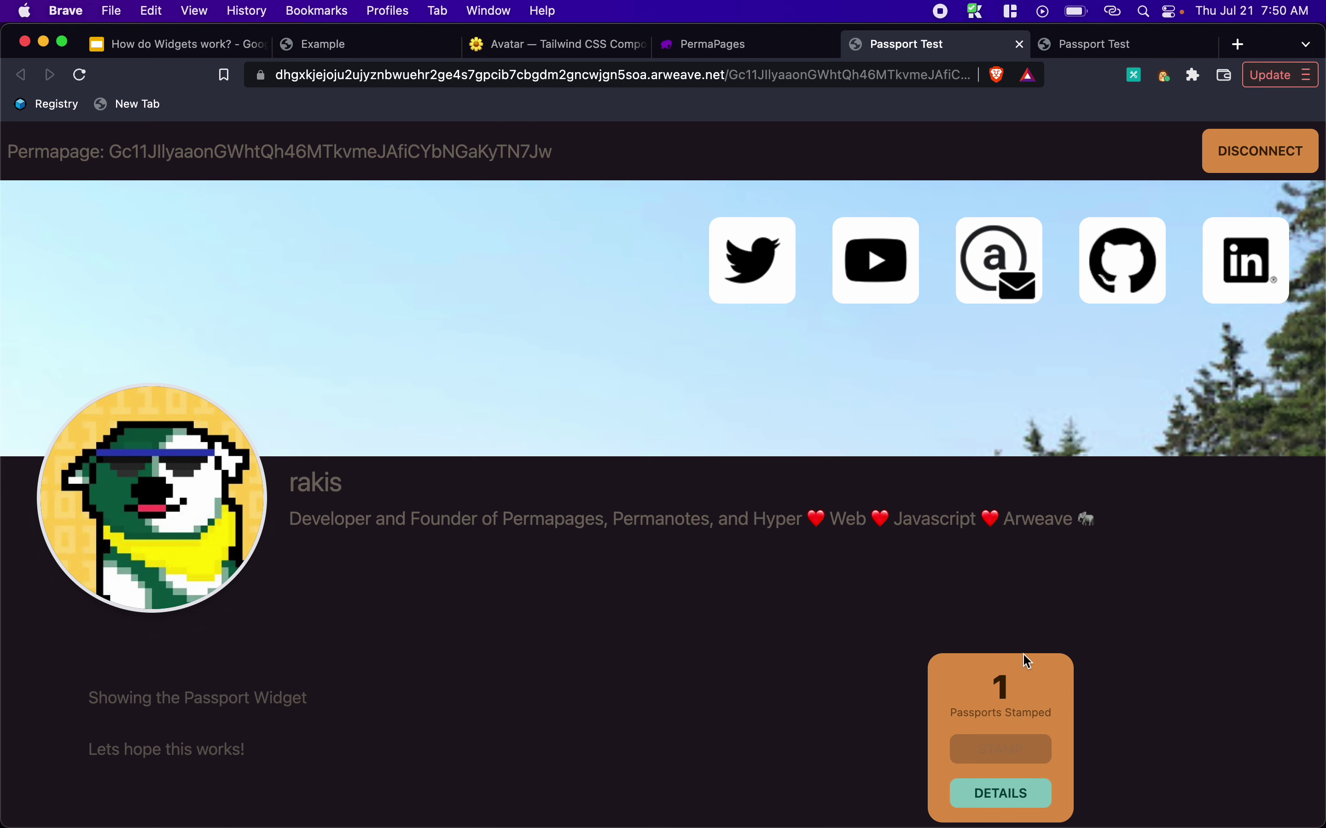
Check the passport details still show 1 stamp by the owner, then return to the Google Slides demo
click(1011, 796)
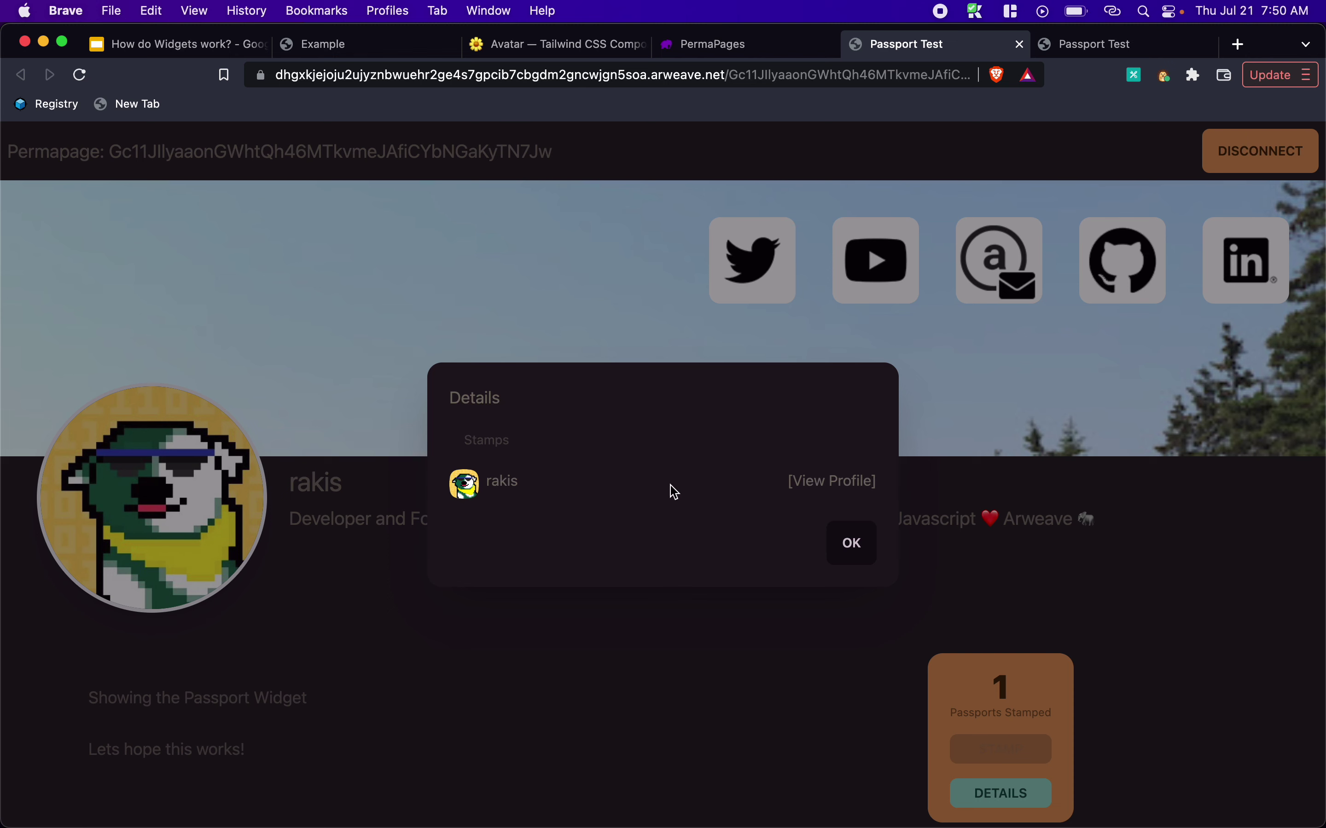
click(851, 545)
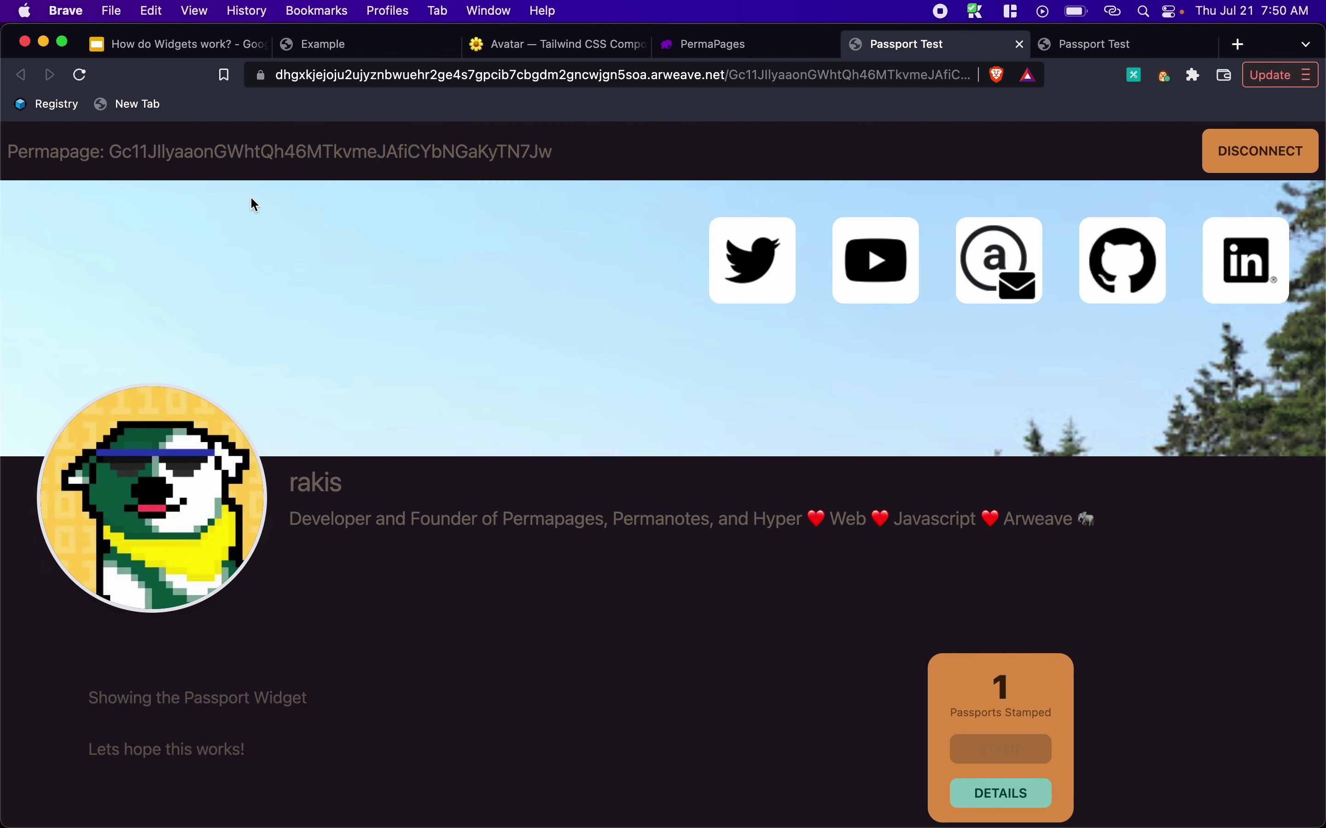
click(179, 49)
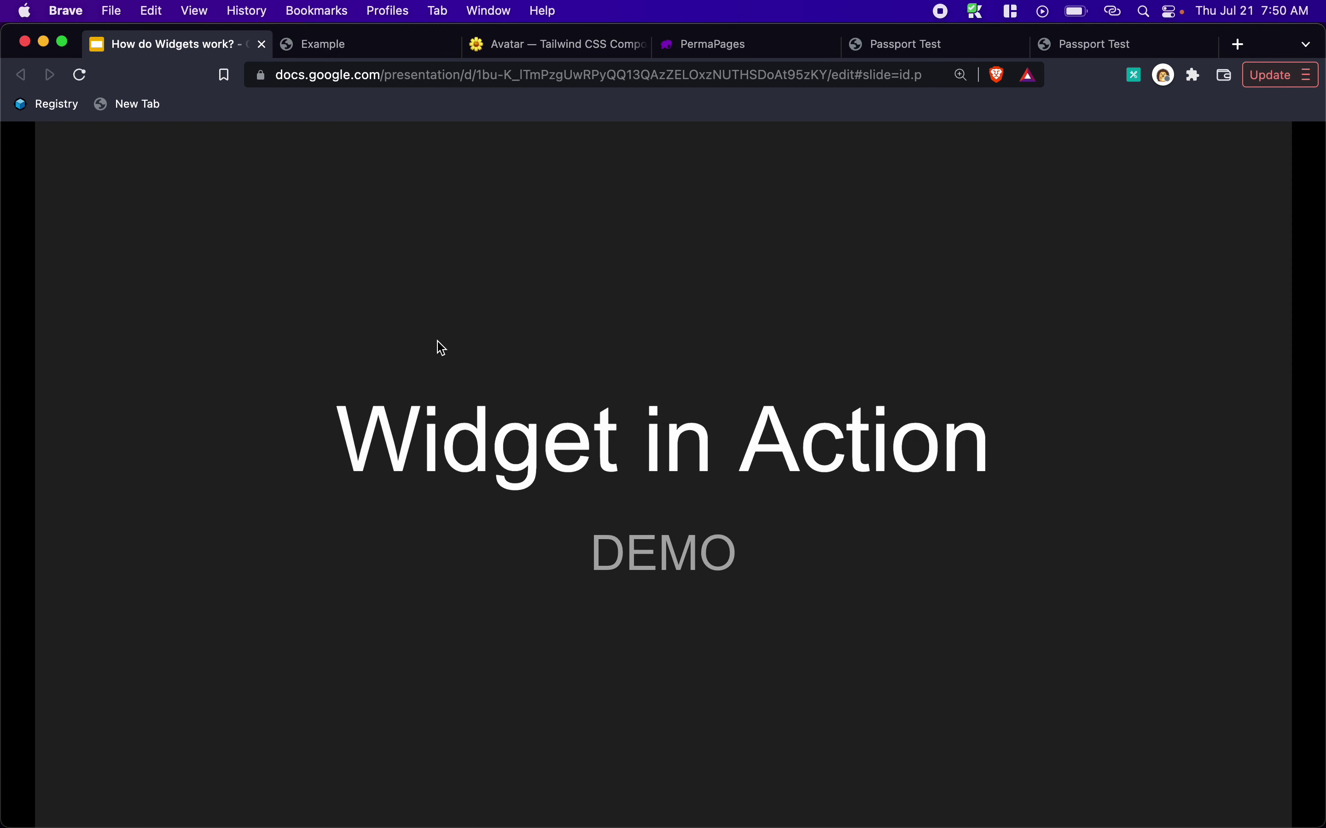